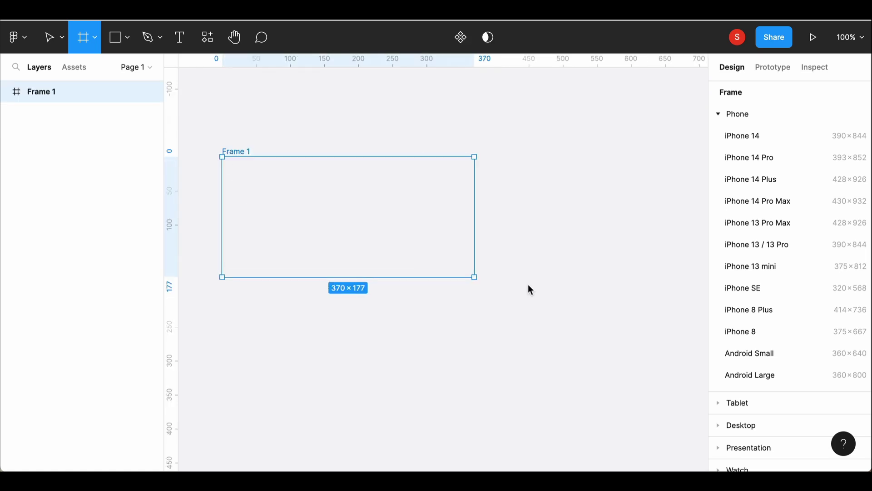
Step: Draw a new frame sized 1920×1080 and reposition it on the canvas
{"action": "left_click_drag", "start_coordinate": [222, 157], "coordinate": [625, 367]}
{"action": "left_click", "coordinate": [733, 166]}
{"action": "type", "text": "19"}
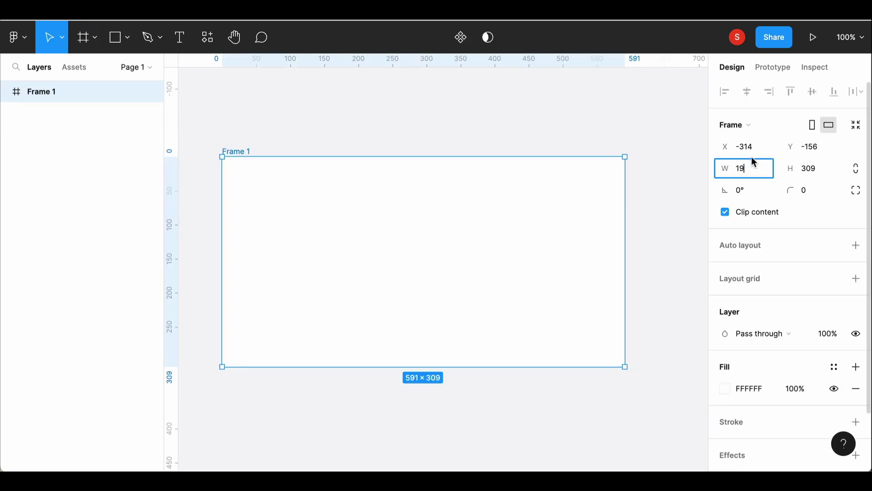
{"action": "type", "text": "20"}
{"action": "key", "text": "Return"}
{"action": "type", "text": "10"}
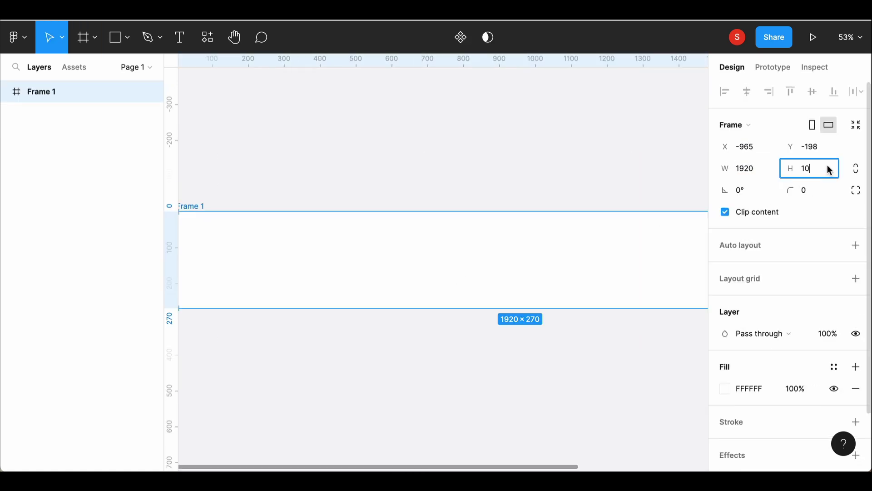
{"action": "type", "text": "80"}
{"action": "key", "text": "Return"}
{"action": "scroll", "coordinate": [604, 304], "scroll_direction": "down", "scroll_amount": 2}
{"action": "scroll", "coordinate": [613, 297], "scroll_direction": "down", "scroll_amount": 2}
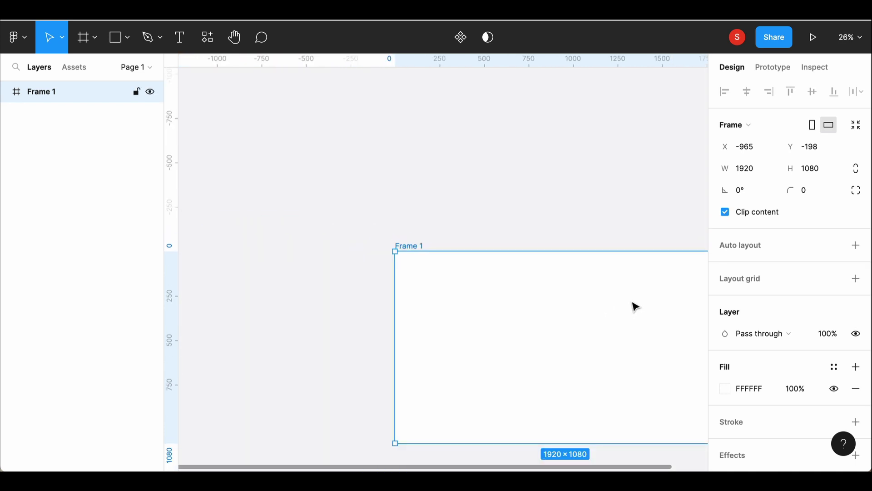
{"action": "left_click_drag", "start_coordinate": [635, 307], "coordinate": [523, 230]}
Step: Import the red McLaren car photo into the frame and stretch it across the full width
{"action": "key", "text": "ctrl+shift+k"}
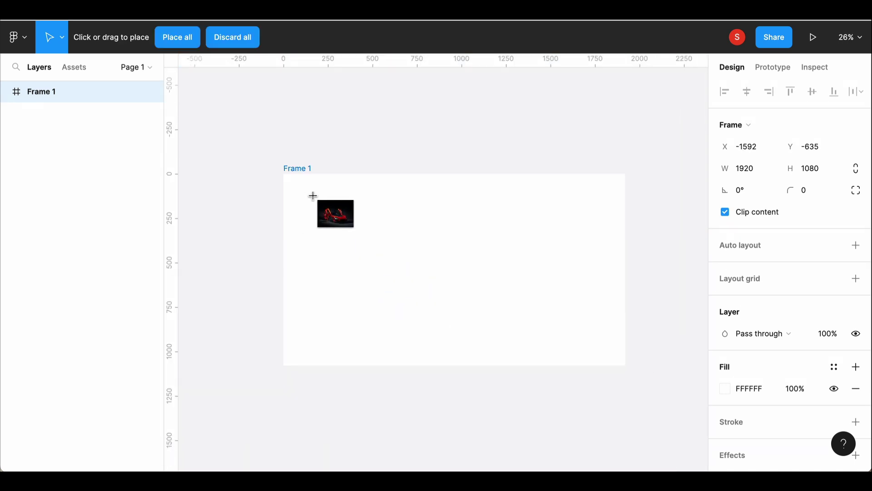
{"action": "left_click", "coordinate": [313, 196]}
{"action": "double_click", "coordinate": [395, 255]}
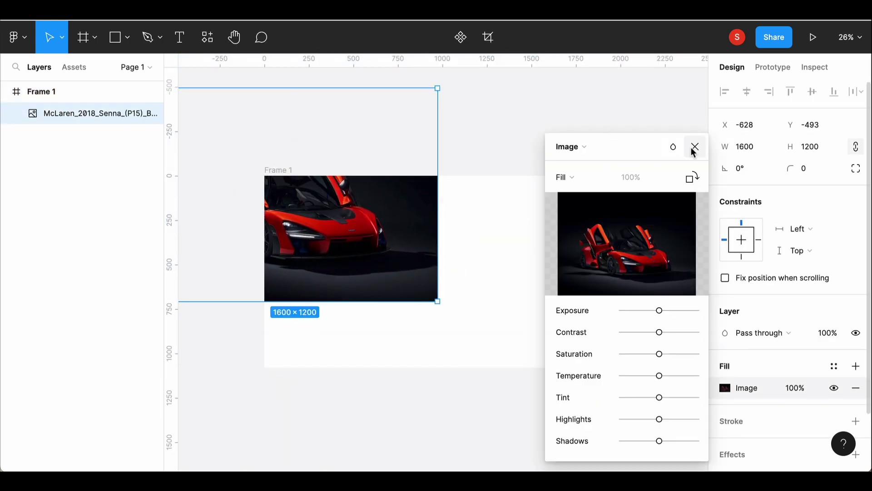
{"action": "left_click", "coordinate": [695, 146]}
{"action": "left_click_drag", "start_coordinate": [430, 258], "coordinate": [541, 324]}
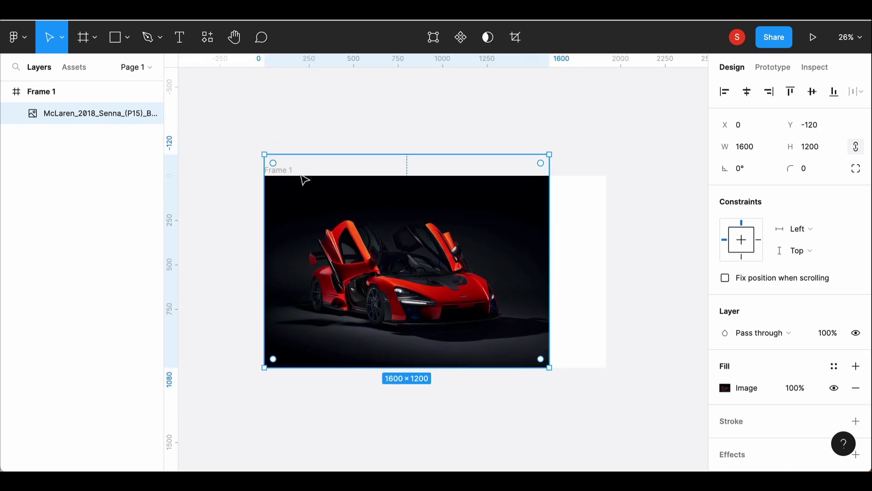
{"action": "left_click_drag", "start_coordinate": [552, 240], "coordinate": [601, 250]}
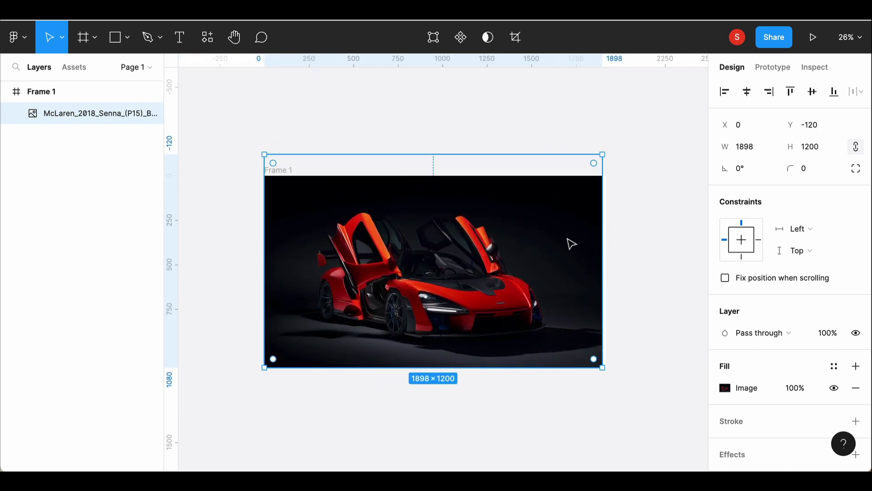
{"action": "key", "text": "Escape"}
{"action": "key", "text": "Escape"}
Step: Add a new Roboto text layer in the frame at size 32
{"action": "key", "text": "t"}
{"action": "left_click", "coordinate": [276, 200]}
{"action": "left_click", "coordinate": [753, 389]}
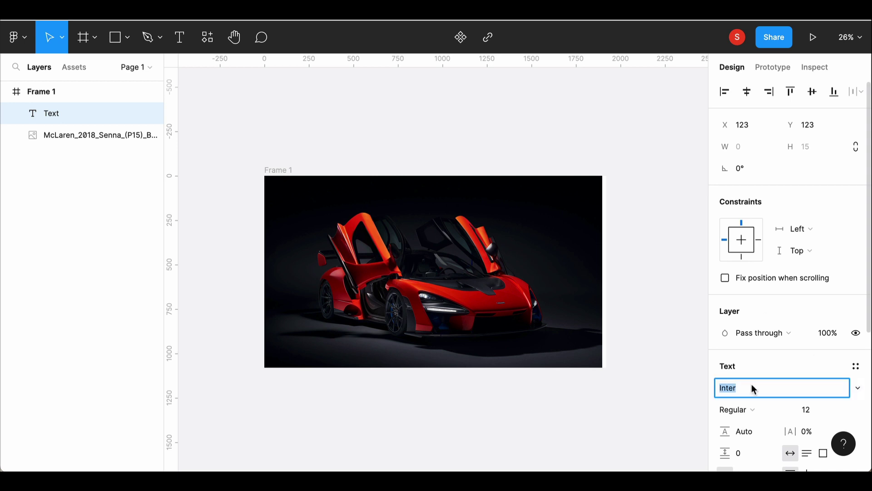
{"action": "type", "text": "Roboto"}
{"action": "key", "text": "Return"}
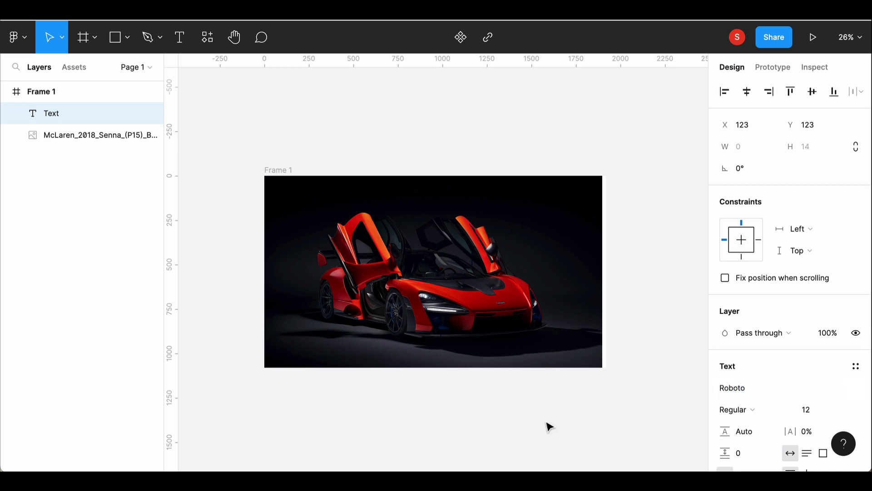
{"action": "left_click", "coordinate": [833, 409]}
{"action": "left_click", "coordinate": [824, 347]}
{"action": "type", "text": "McLaren"}
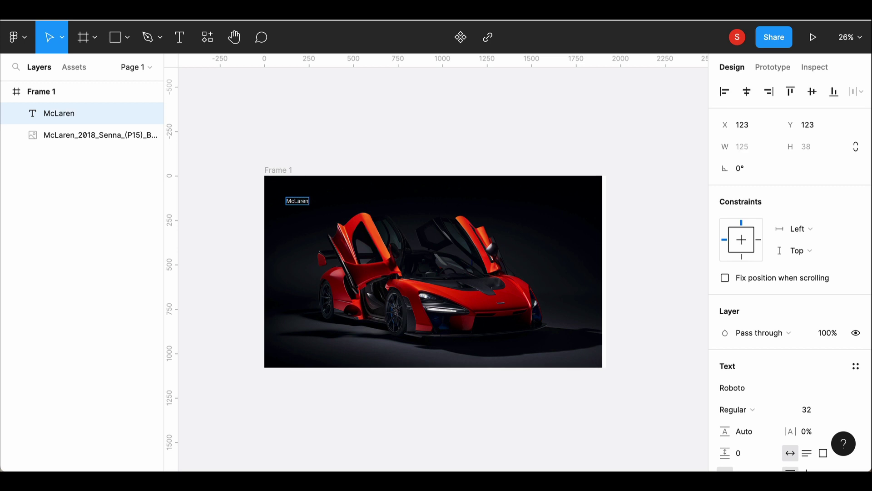
Step: Move the McLaren title toward the frame's top-left corner
{"action": "left_click", "coordinate": [297, 202]}
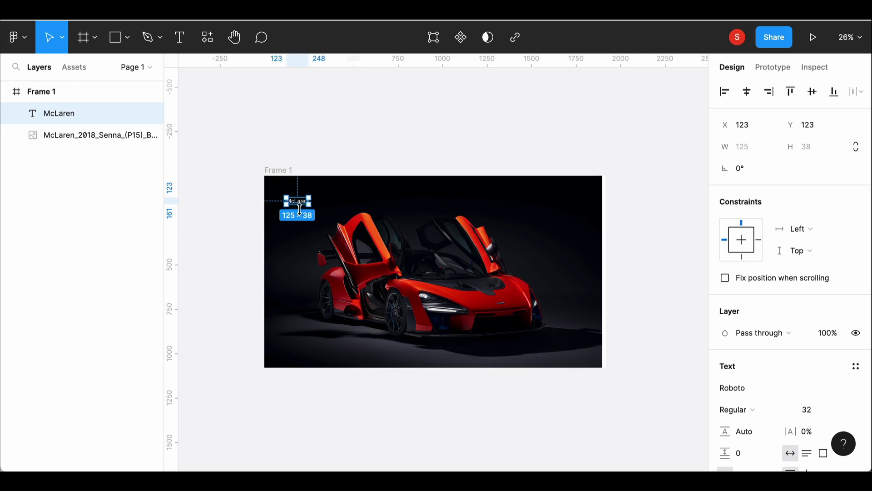
{"action": "scroll", "coordinate": [304, 215], "scroll_direction": "up", "scroll_amount": 3}
{"action": "mouse_move", "coordinate": [302, 199]}
{"action": "left_mouse_down"}
{"action": "mouse_move", "coordinate": [290, 182]}
{"action": "mouse_move", "coordinate": [264, 182]}
{"action": "left_mouse_up"}
{"action": "scroll", "coordinate": [488, 473], "scroll_direction": "right", "scroll_amount": 1}
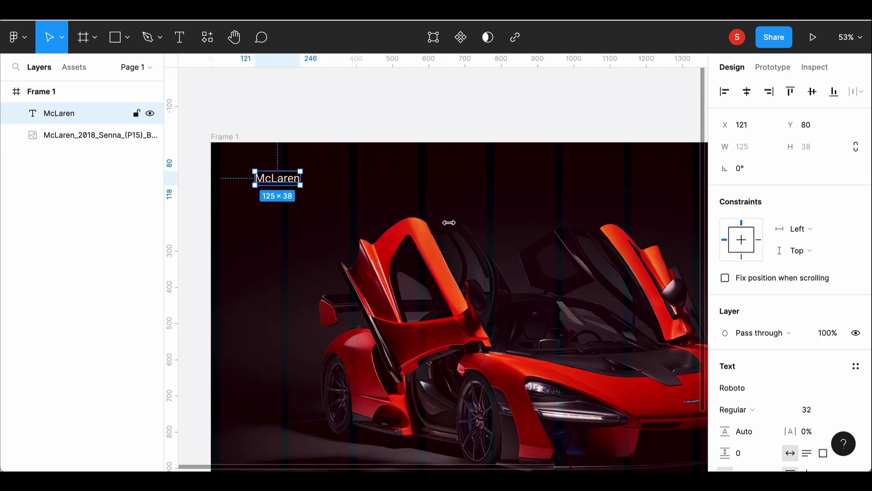
{"action": "scroll", "coordinate": [769, 317], "scroll_direction": "down", "scroll_amount": 3}
Step: Restyle the McLaren title to SemiBold at size 40
{"action": "left_click", "coordinate": [767, 314]}
{"action": "left_click", "coordinate": [768, 316]}
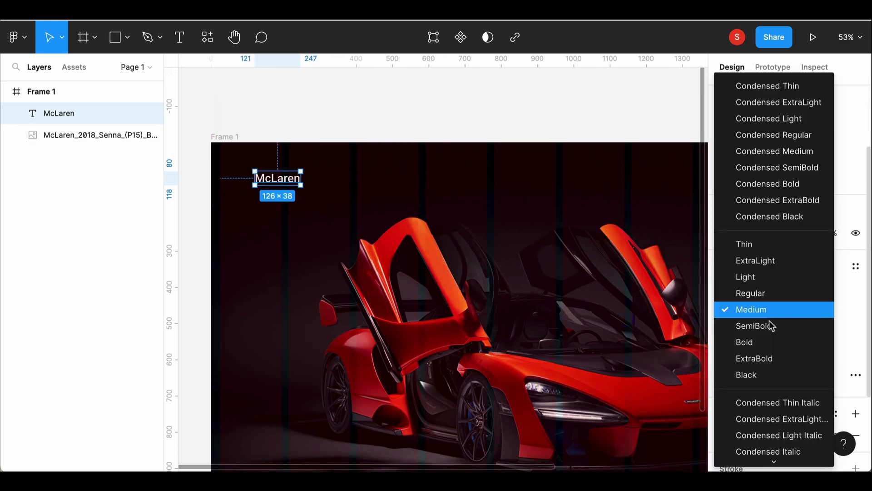
{"action": "left_click", "coordinate": [771, 326]}
{"action": "left_click", "coordinate": [814, 309]}
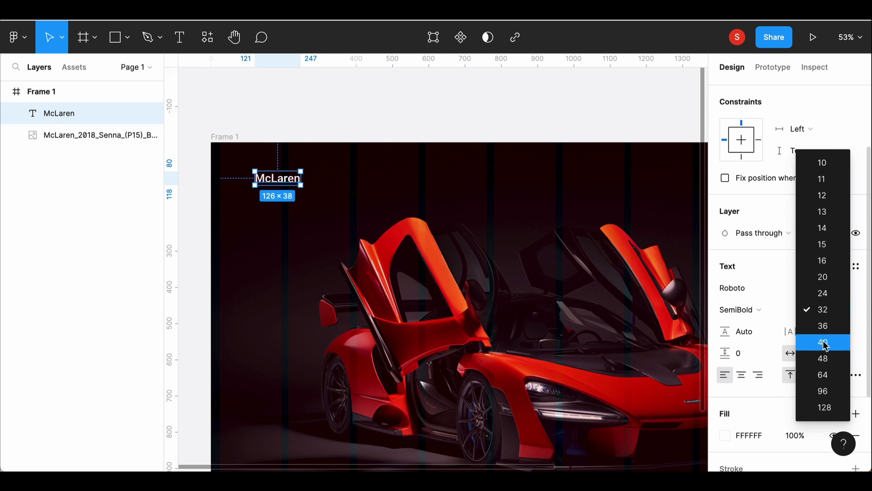
{"action": "left_click", "coordinate": [826, 345]}
{"action": "left_click", "coordinate": [477, 282]}
{"action": "scroll", "coordinate": [508, 317], "scroll_direction": "down", "scroll_amount": 2}
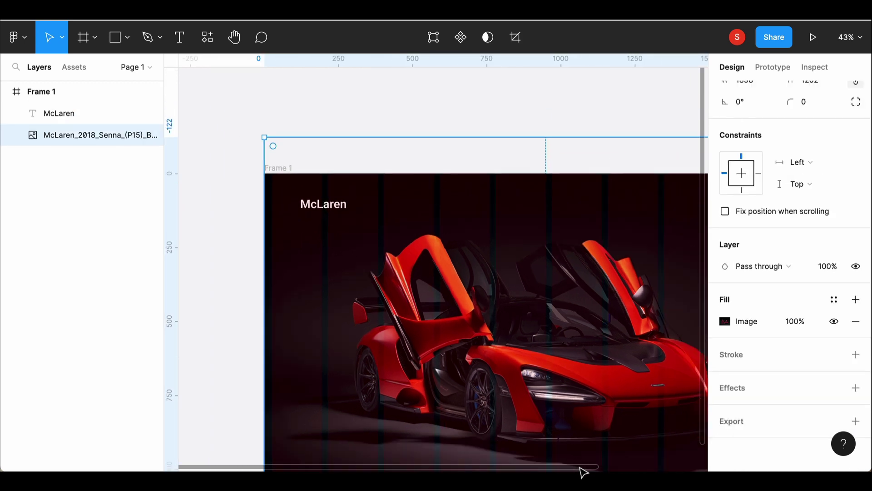
{"action": "left_click_drag", "start_coordinate": [581, 467], "coordinate": [683, 468]}
{"action": "scroll", "coordinate": [571, 399], "scroll_direction": "down", "scroll_amount": 2}
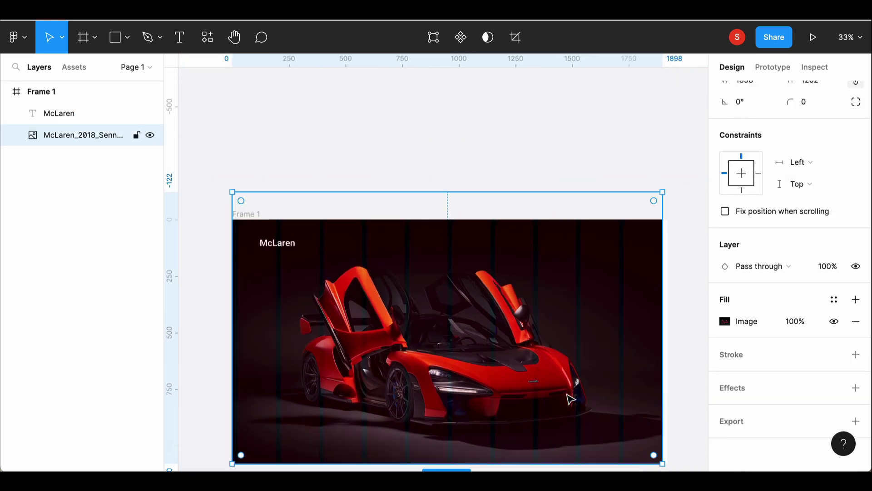
Step: Add a HOME label in Medium size 16 and move it into the top navigation row
{"action": "left_click", "coordinate": [176, 47]}
{"action": "left_click", "coordinate": [448, 249]}
{"action": "left_click", "coordinate": [846, 310]}
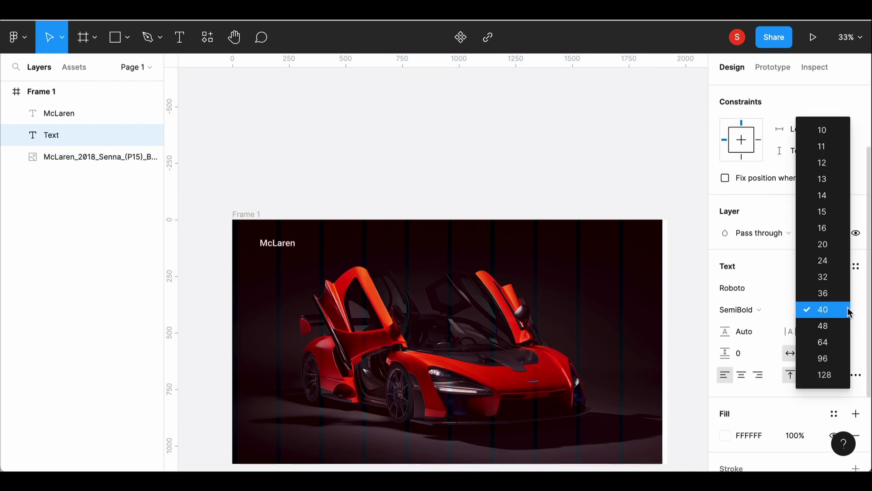
{"action": "left_click", "coordinate": [828, 228]}
{"action": "left_click", "coordinate": [741, 310]}
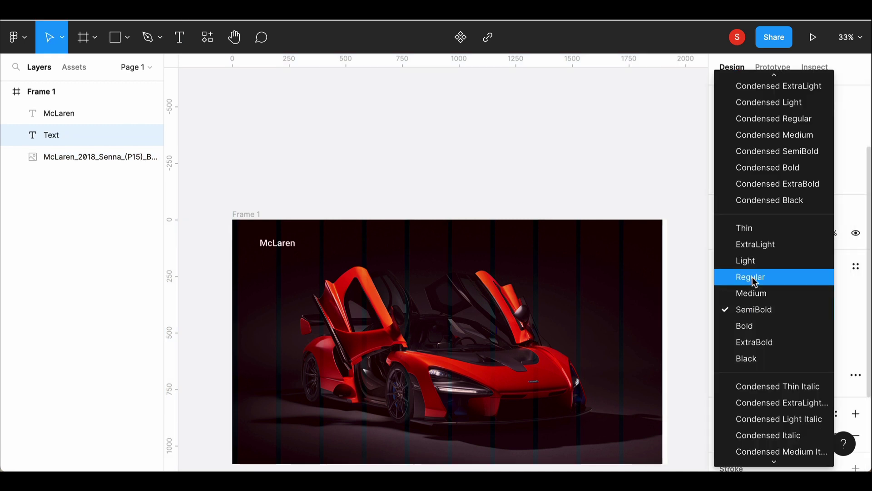
{"action": "left_click", "coordinate": [756, 292]}
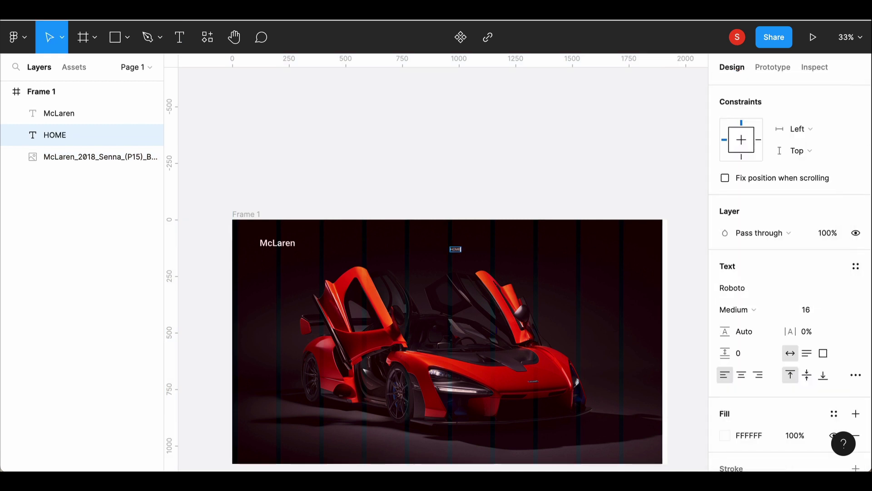
{"action": "scroll", "coordinate": [451, 249], "scroll_direction": "up", "scroll_amount": 5}
{"action": "mouse_move", "coordinate": [432, 234]}
{"action": "left_mouse_down"}
{"action": "mouse_move", "coordinate": [436, 213]}
{"action": "mouse_move", "coordinate": [484, 213]}
{"action": "left_mouse_up"}
Step: Duplicate HOME twice, renaming the copies SHOP and CONTACT along the row
{"action": "key", "text": "ctrl+d"}
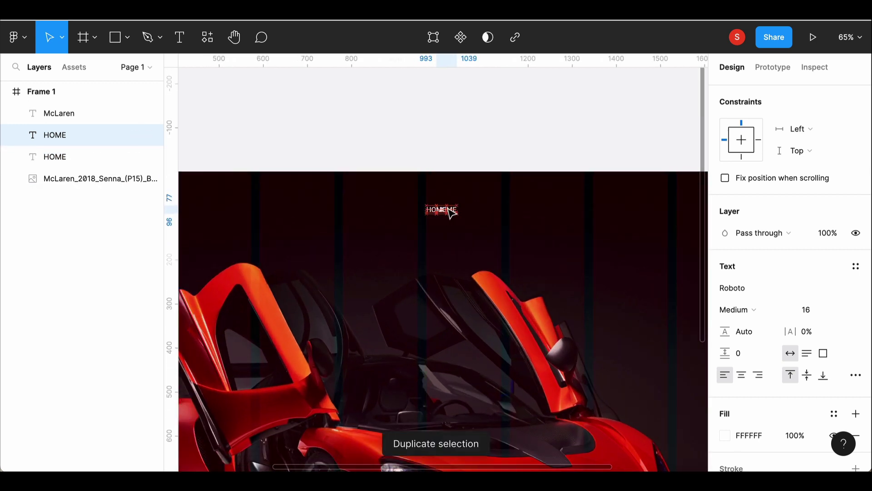
{"action": "double_click", "coordinate": [479, 209]}
{"action": "type", "text": "SHOP"}
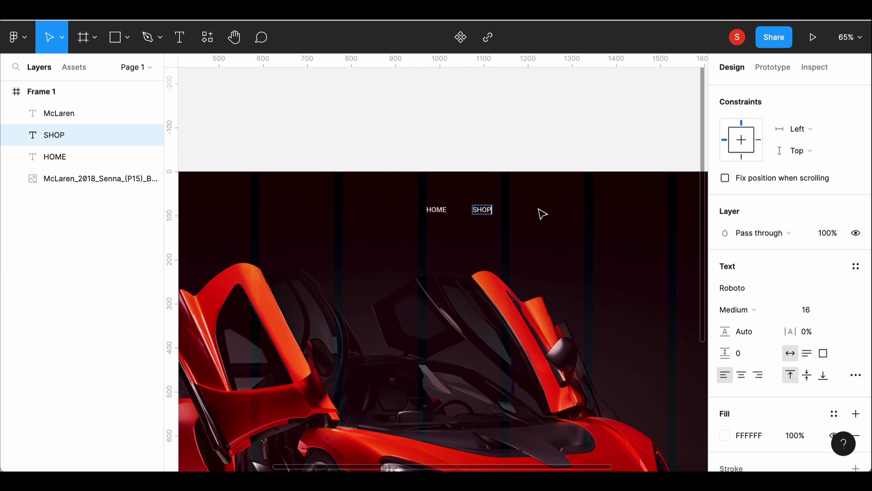
{"action": "key", "text": "Escape"}
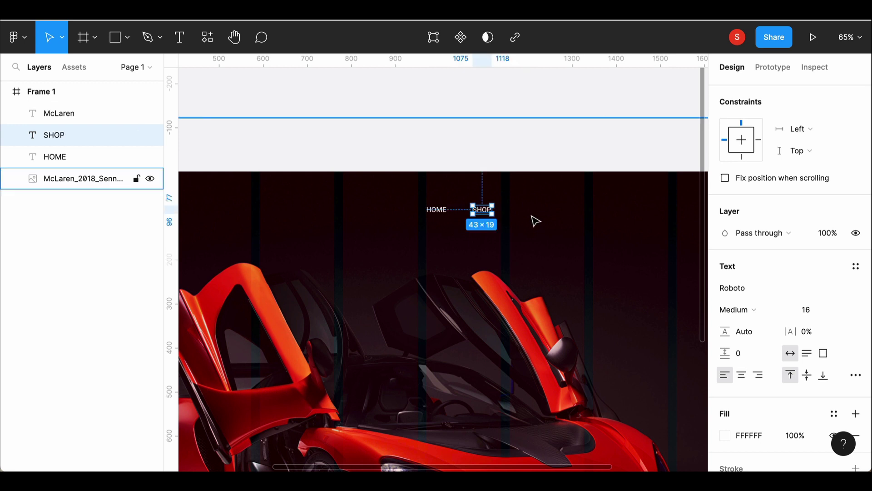
{"action": "key", "text": "ctrl+d"}
{"action": "left_click_drag", "start_coordinate": [491, 214], "coordinate": [537, 215]}
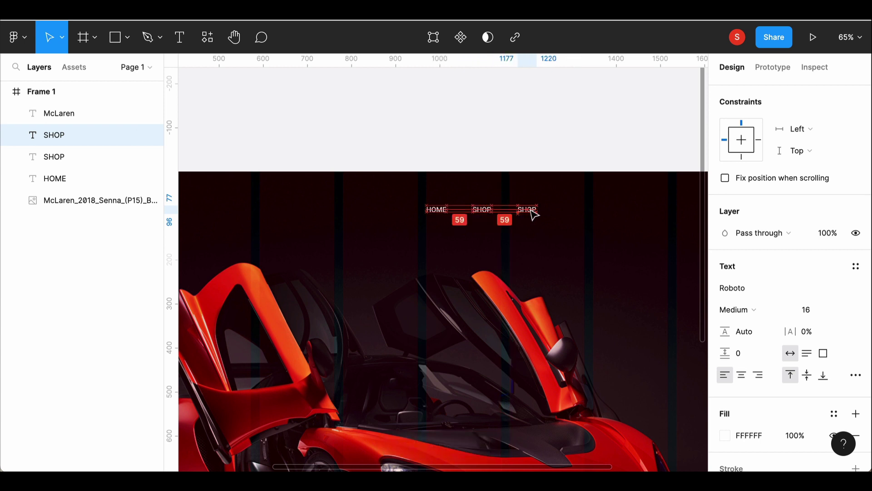
{"action": "double_click", "coordinate": [535, 210]}
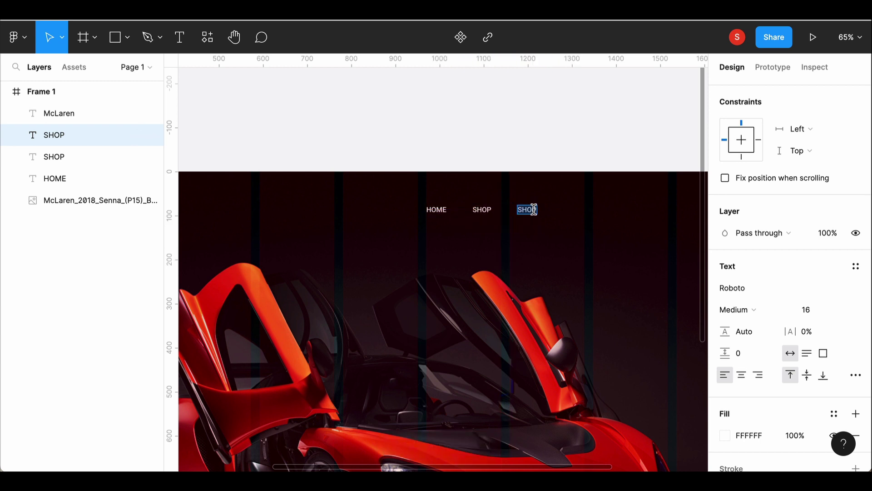
{"action": "type", "text": "CONTACT"}
{"action": "key", "text": "Escape"}
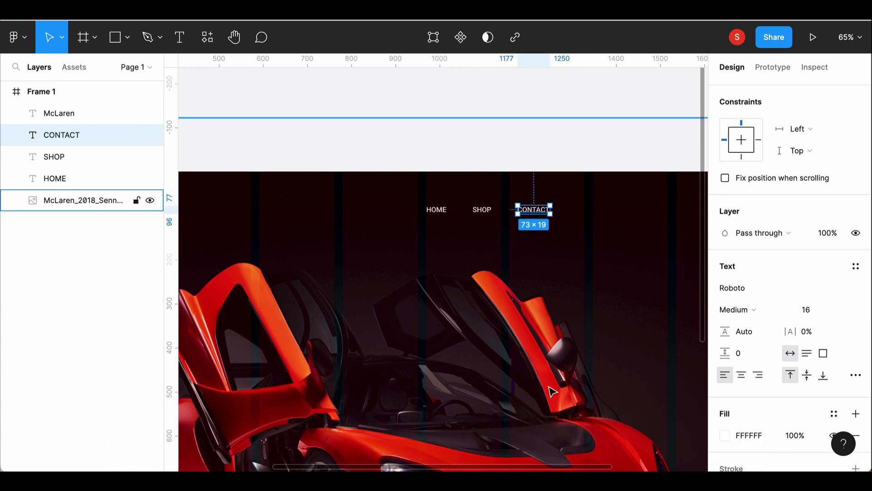
{"action": "left_click_drag", "start_coordinate": [547, 467], "coordinate": [638, 468]}
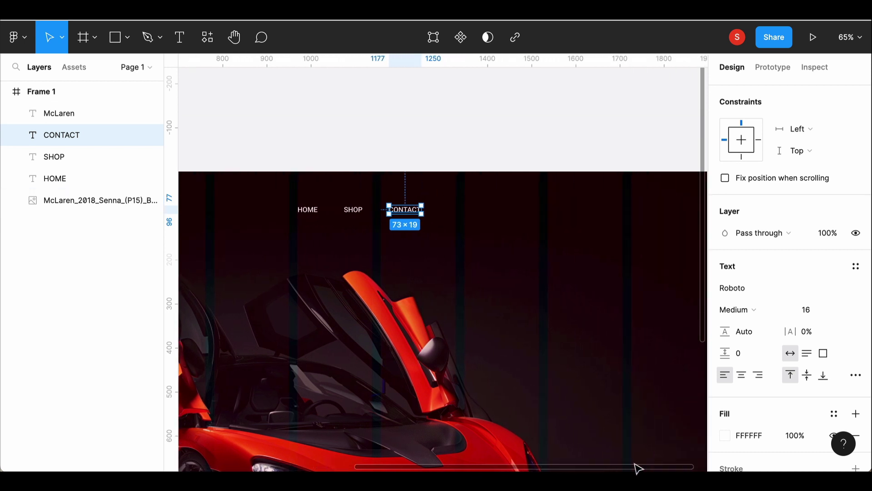
{"action": "left_click", "coordinate": [541, 355]}
{"action": "left_click", "coordinate": [115, 38]}
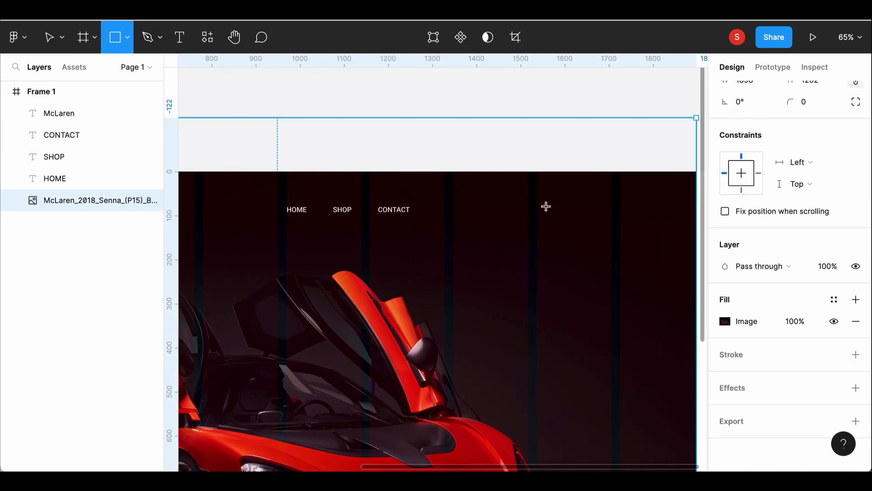
Step: Draw a rectangle at the frame's top right with a white fill
{"action": "mouse_move", "coordinate": [537, 204]}
{"action": "left_mouse_down"}
{"action": "mouse_move", "coordinate": [594, 220]}
{"action": "mouse_move", "coordinate": [612, 240]}
{"action": "mouse_move", "coordinate": [594, 238]}
{"action": "mouse_move", "coordinate": [593, 212]}
{"action": "mouse_move", "coordinate": [594, 223]}
{"action": "left_mouse_up"}
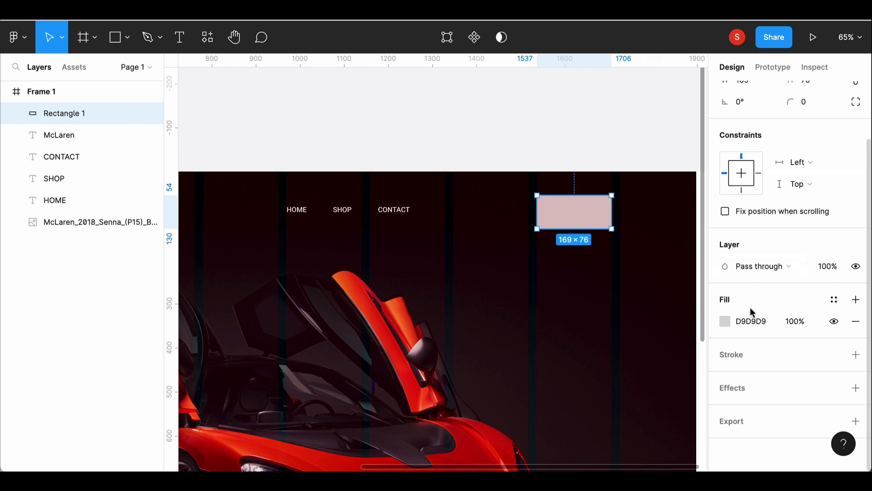
{"action": "left_click", "coordinate": [725, 321]}
{"action": "left_click", "coordinate": [644, 404]}
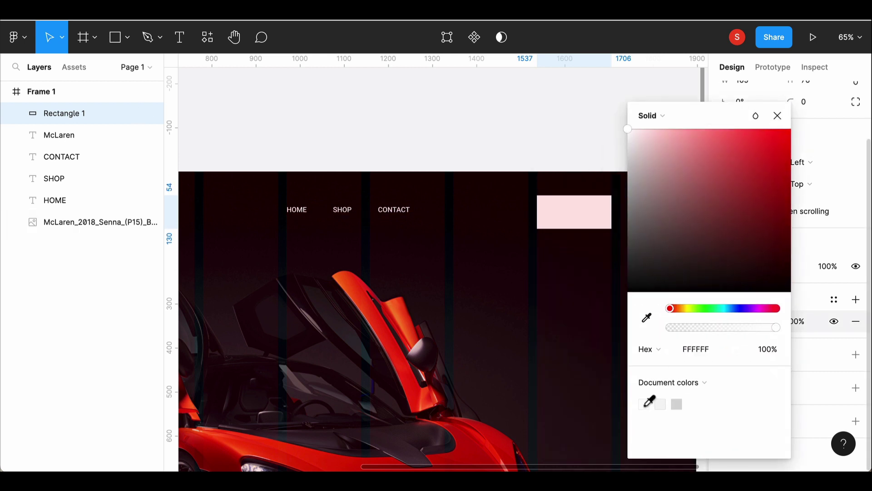
{"action": "left_click", "coordinate": [778, 116]}
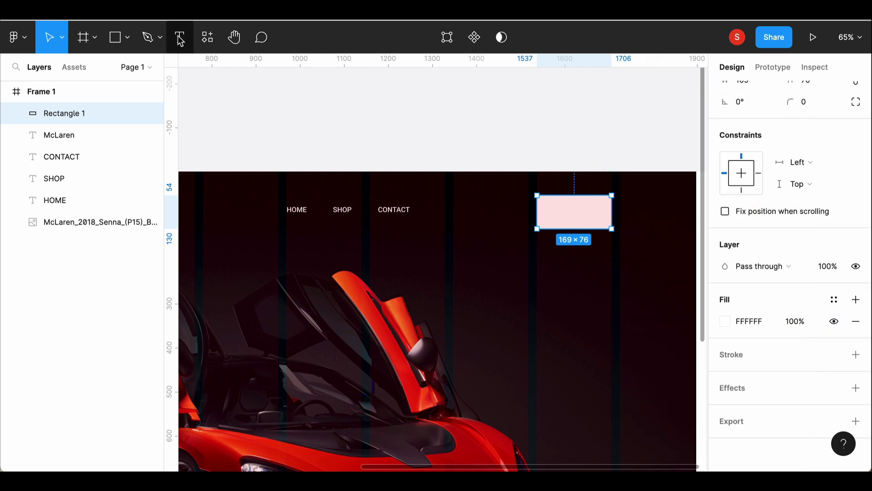
Step: Add a BUY NOW label, fit the rectangle around it and centre the label both ways
{"action": "key", "text": "t"}
{"action": "left_click", "coordinate": [558, 213]}
{"action": "type", "text": "BUY NOW"}
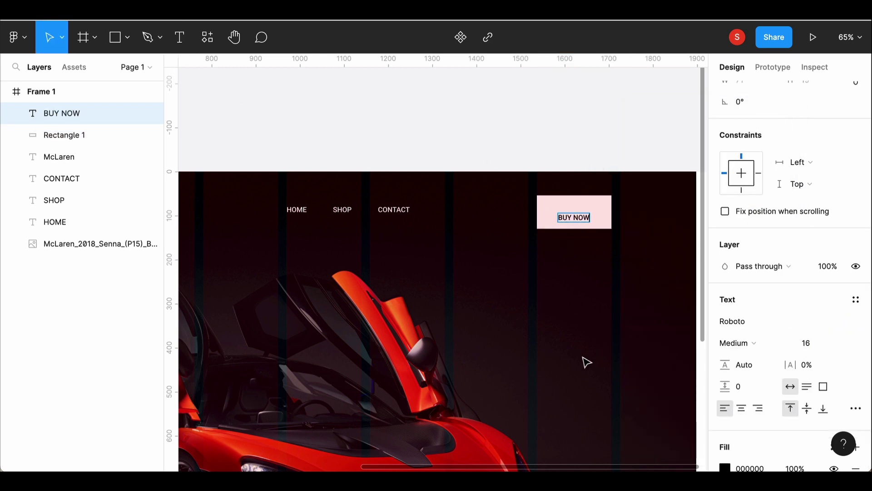
{"action": "key", "text": "Escape"}
{"action": "left_click", "coordinate": [611, 200]}
{"action": "left_click_drag", "start_coordinate": [612, 200], "coordinate": [589, 203]}
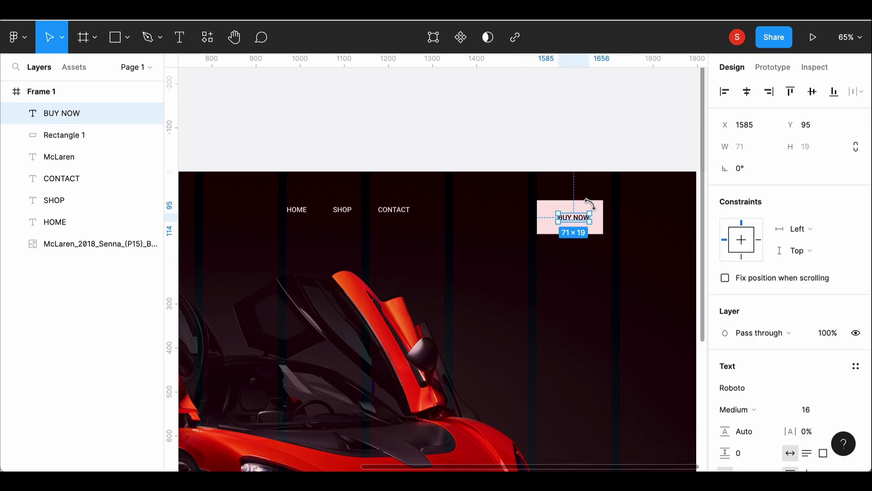
{"action": "left_click", "coordinate": [599, 203], "text": "shift"}
{"action": "left_click", "coordinate": [747, 93]}
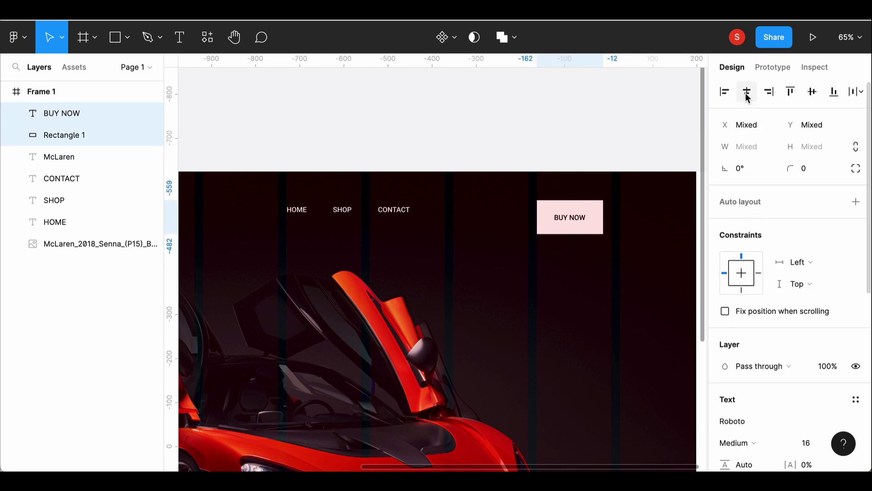
{"action": "left_click", "coordinate": [816, 95]}
Step: Group the BUY NOW button, then align McLaren, HOME, SHOP, CONTACT and the button on vertical centres
{"action": "key", "text": "ctrl+g"}
{"action": "key", "text": "Escape"}
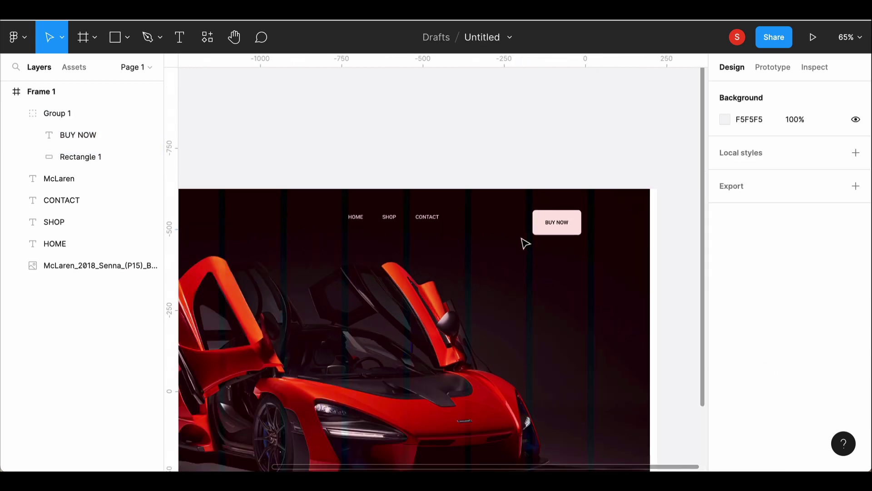
{"action": "scroll", "coordinate": [525, 243], "scroll_direction": "down", "scroll_amount": 5, "text": "ctrl"}
{"action": "left_click", "coordinate": [255, 227]}
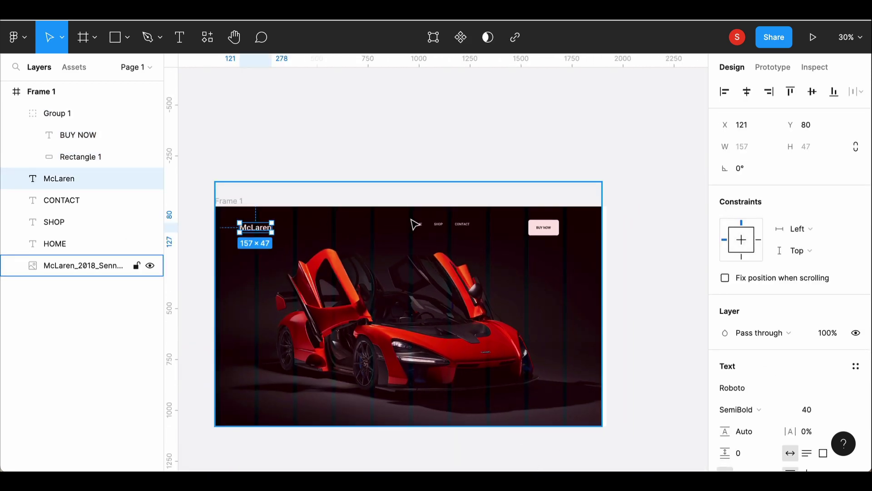
{"action": "left_click", "coordinate": [416, 225], "text": "shift"}
{"action": "left_click", "coordinate": [439, 226], "text": "shift"}
{"action": "left_click", "coordinate": [541, 230], "text": "shift"}
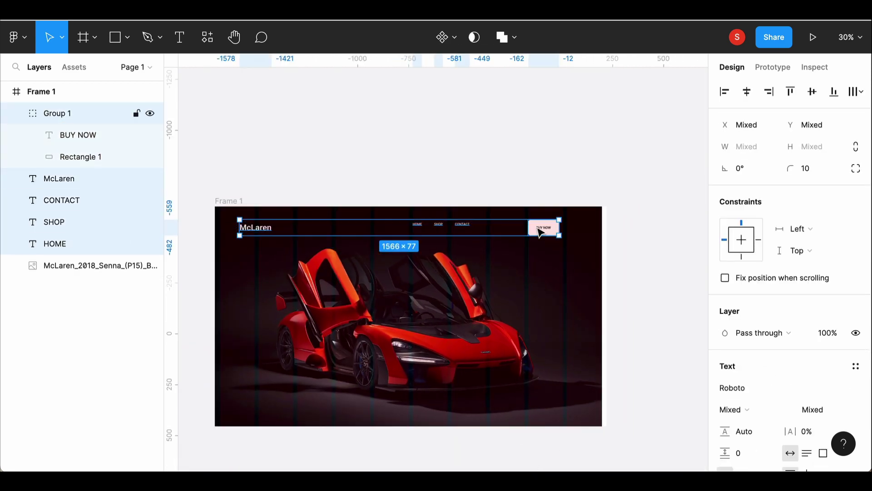
{"action": "left_click", "coordinate": [812, 91]}
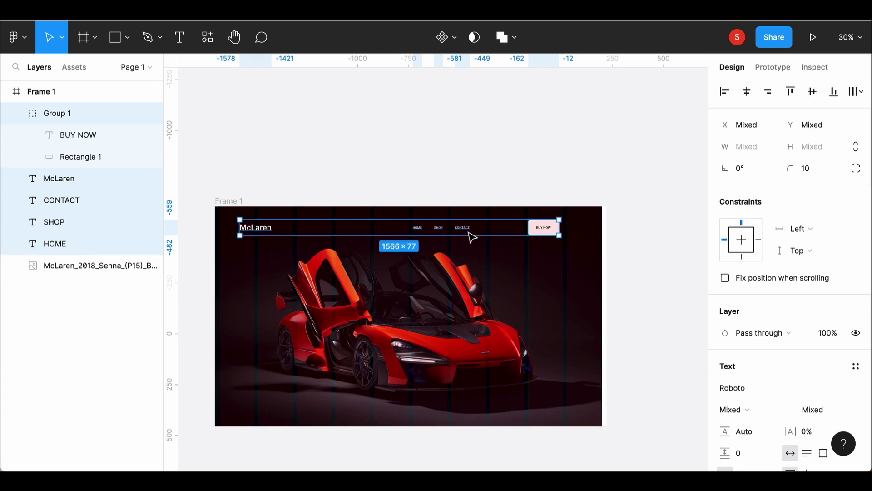
Step: Hide the hero frame's 10-column layout grid
{"action": "key", "text": "Escape"}
{"action": "key", "text": "ctrl+a"}
{"action": "key", "text": "shift+2"}
{"action": "left_click", "coordinate": [834, 300]}
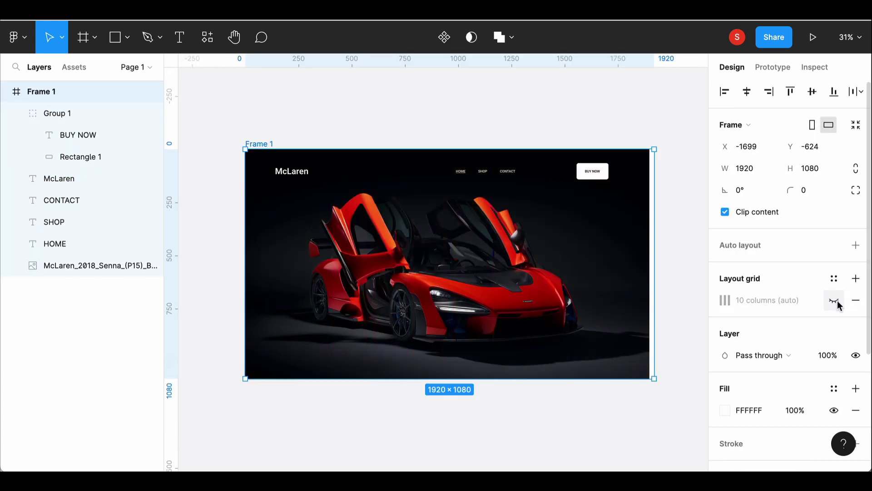
{"action": "scroll", "coordinate": [439, 396], "scroll_direction": "down", "scroll_amount": 1}
{"action": "scroll", "coordinate": [440, 397], "scroll_direction": "left", "scroll_amount": 1}
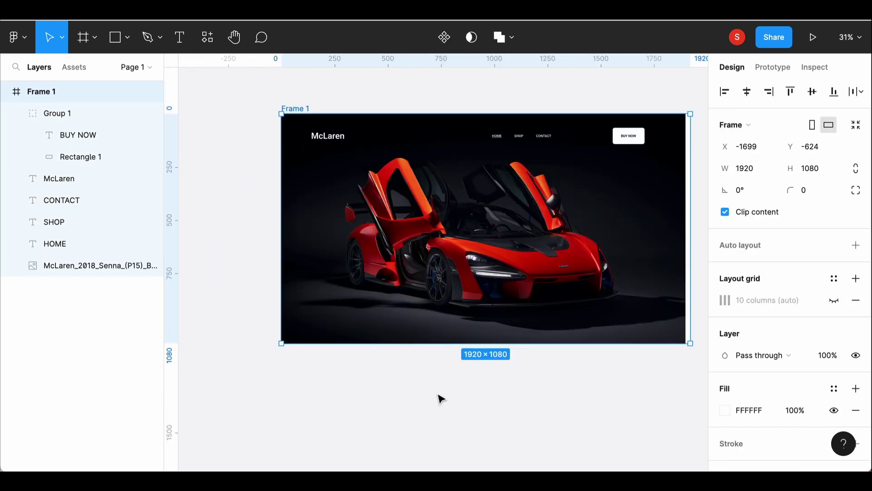
Step: Draw a rectangle over the frame's lower-left and widen it
{"action": "key", "text": "r"}
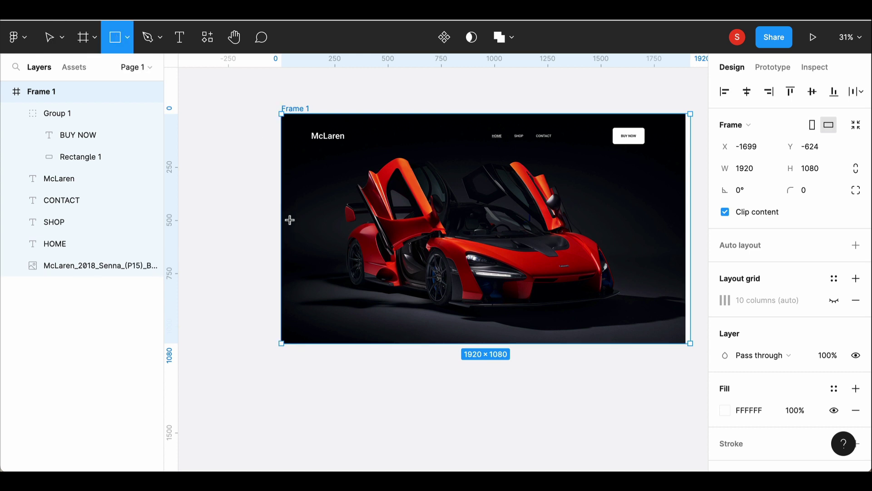
{"action": "left_click_drag", "start_coordinate": [282, 216], "coordinate": [463, 343]}
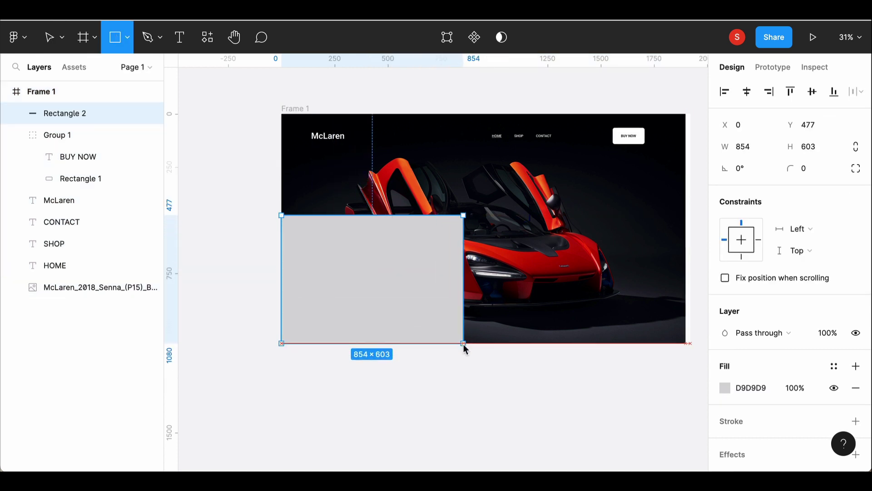
{"action": "left_click_drag", "start_coordinate": [460, 283], "coordinate": [477, 282]}
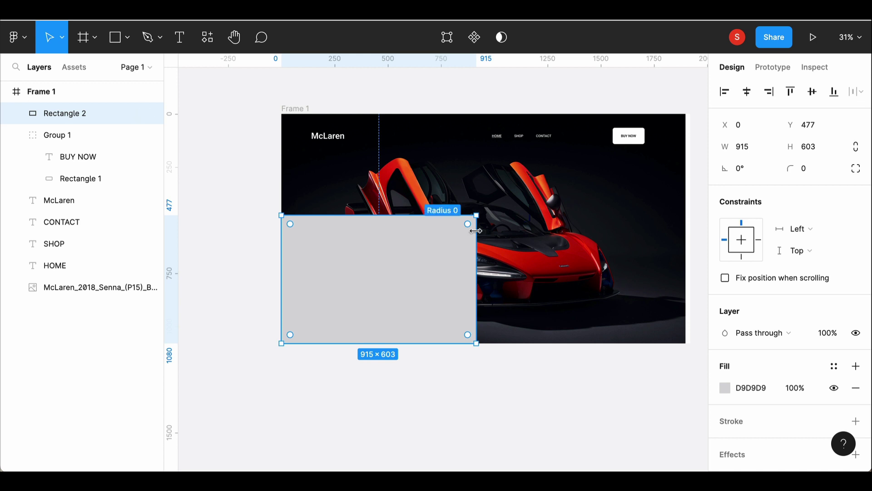
{"action": "left_click_drag", "start_coordinate": [475, 231], "coordinate": [483, 212]}
{"action": "scroll", "coordinate": [826, 370], "scroll_direction": "down", "scroll_amount": 2}
{"action": "scroll", "coordinate": [818, 273], "scroll_direction": "up", "scroll_amount": 2}
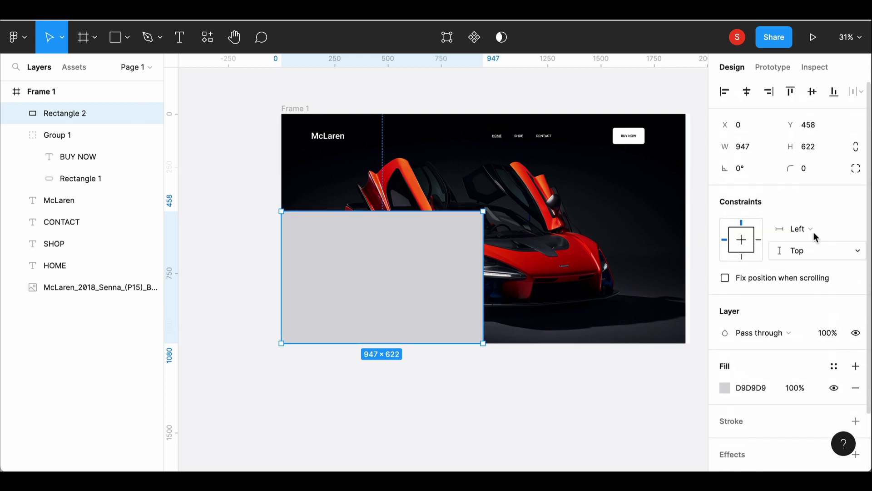
Step: Give the card corner radius 15, a white fill, and enlarge it to about 989×647
{"action": "left_click", "coordinate": [808, 168]}
{"action": "type", "text": "15"}
{"action": "key", "text": "Return"}
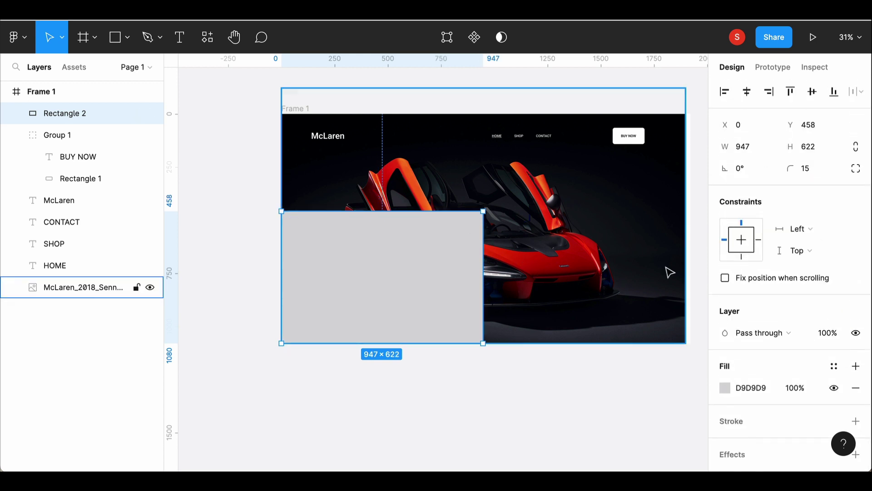
{"action": "left_click", "coordinate": [725, 388]}
{"action": "left_click", "coordinate": [562, 406]}
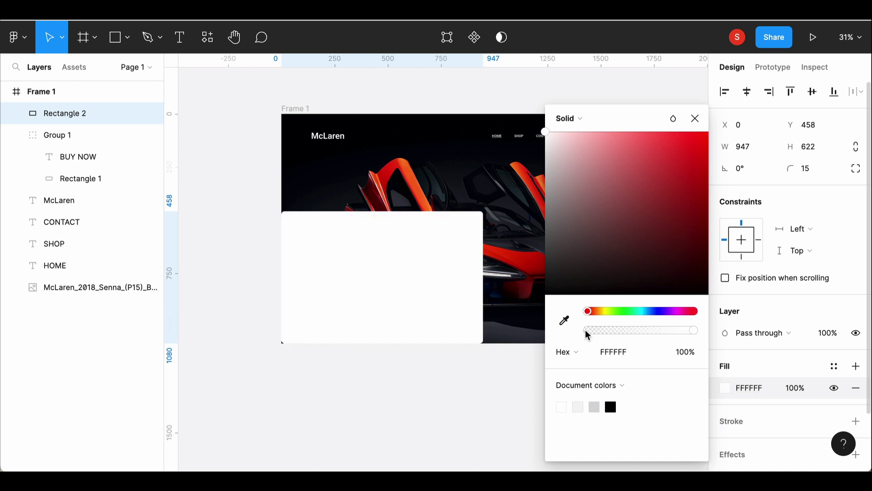
{"action": "left_click", "coordinate": [695, 118]}
{"action": "left_click_drag", "start_coordinate": [483, 212], "coordinate": [492, 209]}
Step: Draw a 184×96 box near the card's top-left with white fill and a 2 px black outline
{"action": "left_click", "coordinate": [122, 41]}
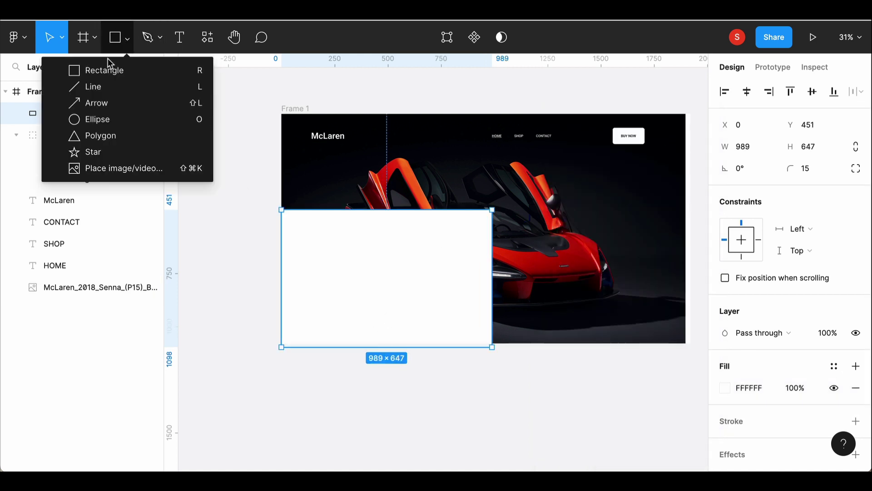
{"action": "left_click", "coordinate": [109, 68]}
{"action": "mouse_move", "coordinate": [291, 217]}
{"action": "left_mouse_down"}
{"action": "mouse_move", "coordinate": [324, 236]}
{"action": "mouse_move", "coordinate": [335, 228]}
{"action": "mouse_move", "coordinate": [310, 243]}
{"action": "left_mouse_up"}
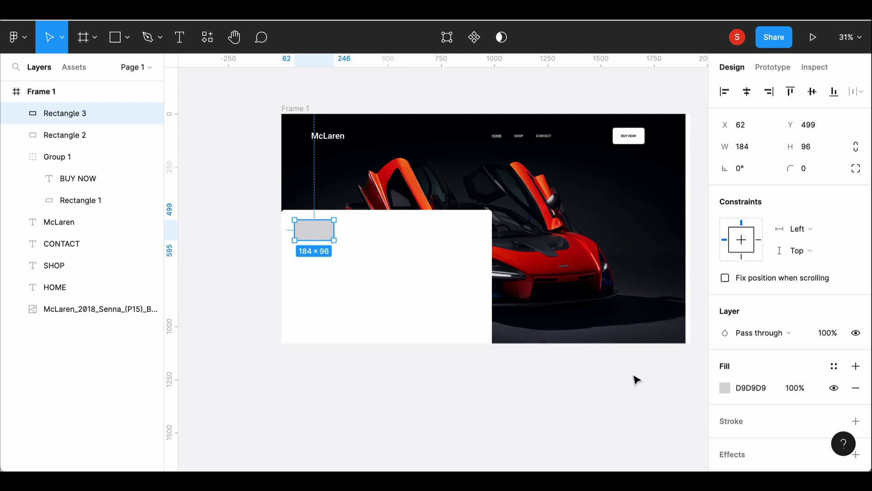
{"action": "left_click", "coordinate": [725, 387]}
{"action": "left_click", "coordinate": [561, 407]}
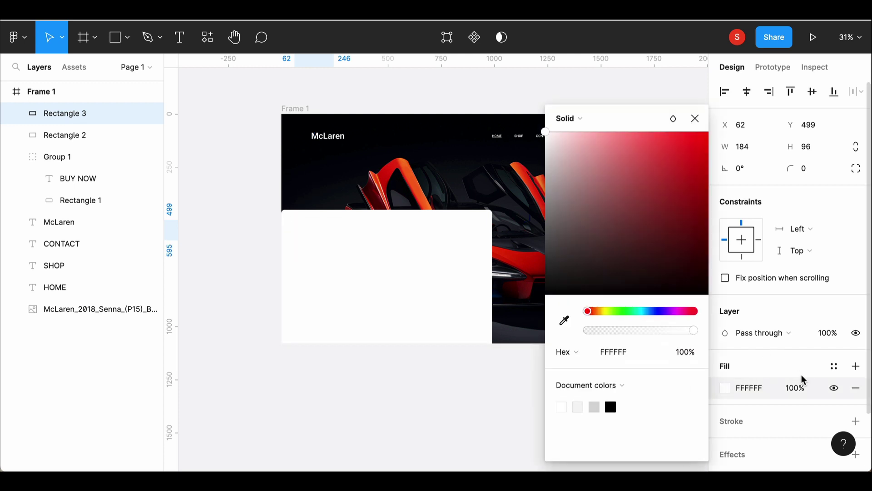
{"action": "left_click", "coordinate": [695, 119]}
{"action": "scroll", "coordinate": [789, 407], "scroll_direction": "down", "scroll_amount": 3}
{"action": "left_click", "coordinate": [856, 355]}
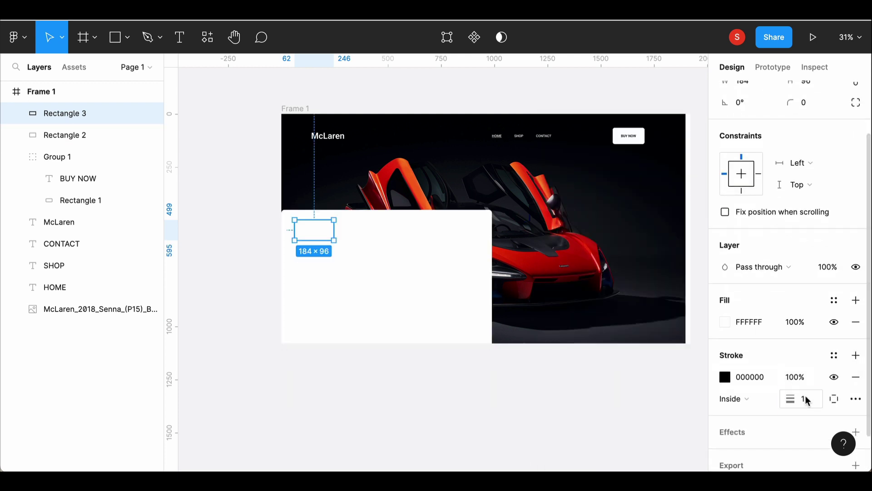
{"action": "type", "text": "2"}
{"action": "key", "text": "Return"}
Step: Type the McLaren label inside the box
{"action": "left_click", "coordinate": [182, 46]}
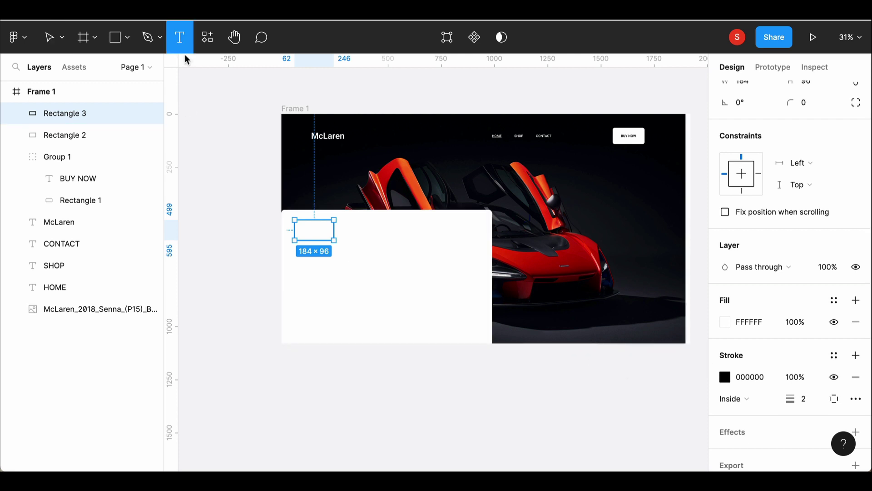
{"action": "left_click", "coordinate": [306, 226]}
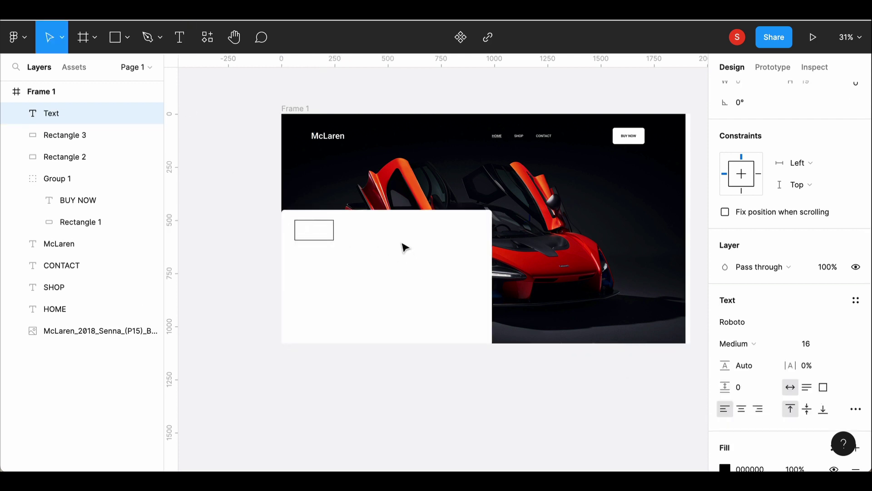
{"action": "scroll", "coordinate": [315, 256], "scroll_direction": "up", "scroll_amount": 5}
{"action": "type", "text": "McLaren"}
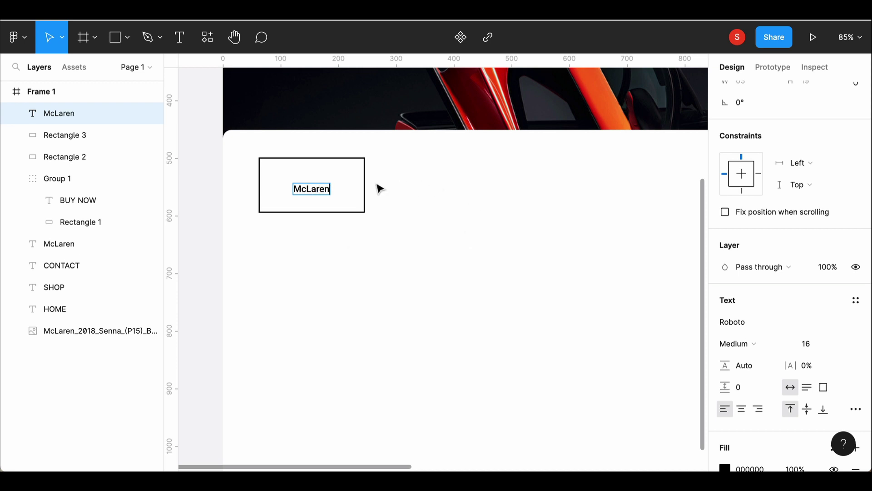
Step: Resize the McLaren spec box to 152×75
{"action": "left_click", "coordinate": [357, 177]}
{"action": "scroll", "coordinate": [805, 187], "scroll_direction": "up", "scroll_amount": 3}
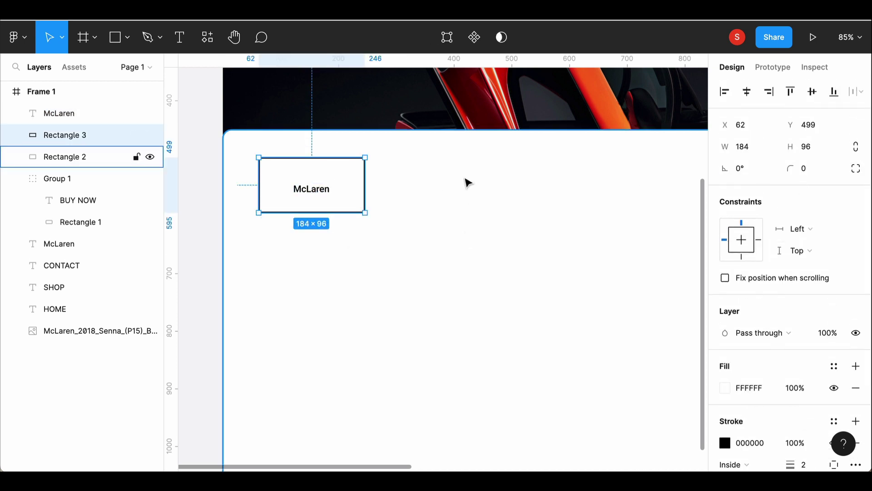
{"action": "left_click_drag", "start_coordinate": [314, 158], "coordinate": [313, 165]}
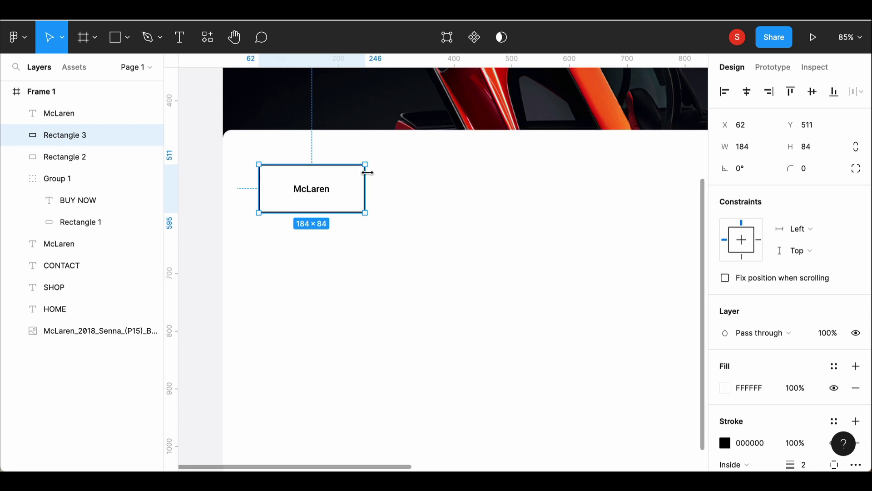
{"action": "left_click_drag", "start_coordinate": [359, 172], "coordinate": [349, 173]}
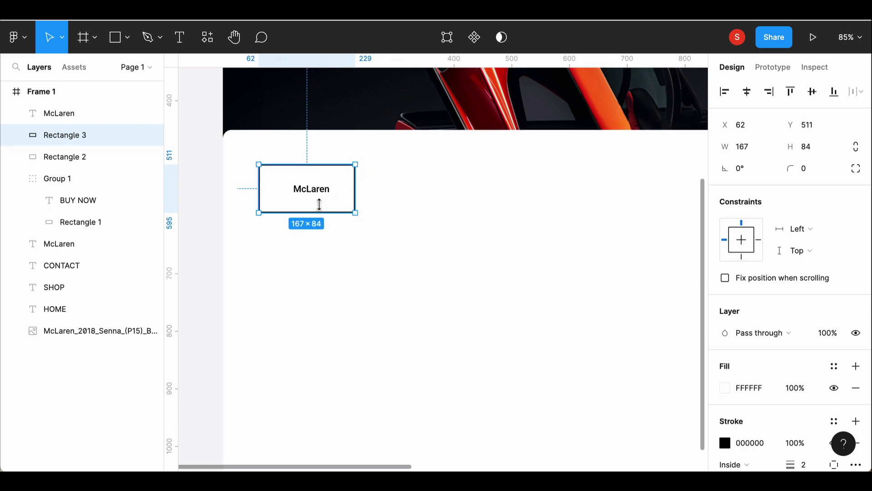
{"action": "left_click_drag", "start_coordinate": [319, 205], "coordinate": [320, 208]}
{"action": "left_click_drag", "start_coordinate": [259, 188], "coordinate": [267, 188]}
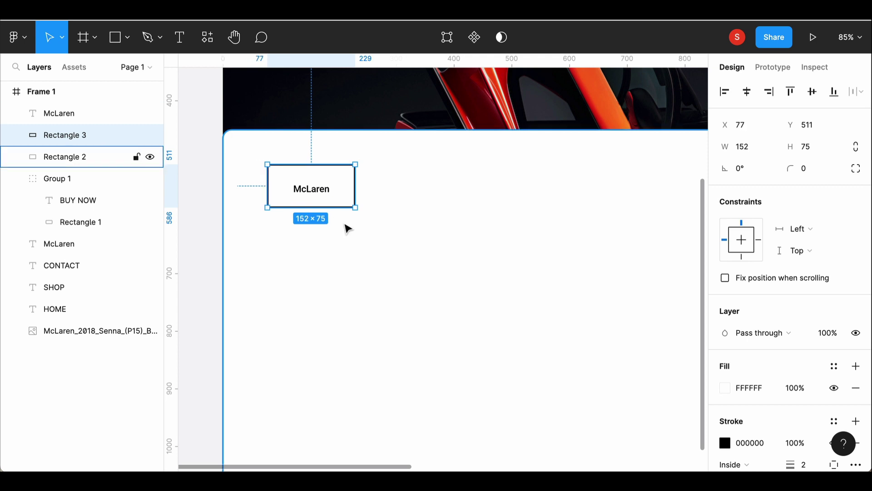
Step: Centre the McLaren label vertically in its box, group them, and move the group right
{"action": "left_click", "coordinate": [323, 191], "text": "shift"}
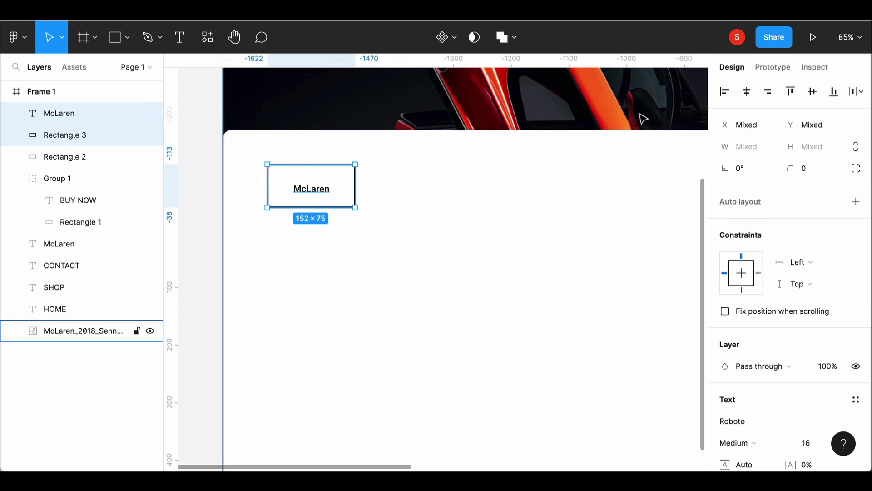
{"action": "left_click", "coordinate": [813, 94]}
{"action": "key", "text": "ctrl+g"}
{"action": "left_click", "coordinate": [393, 184]}
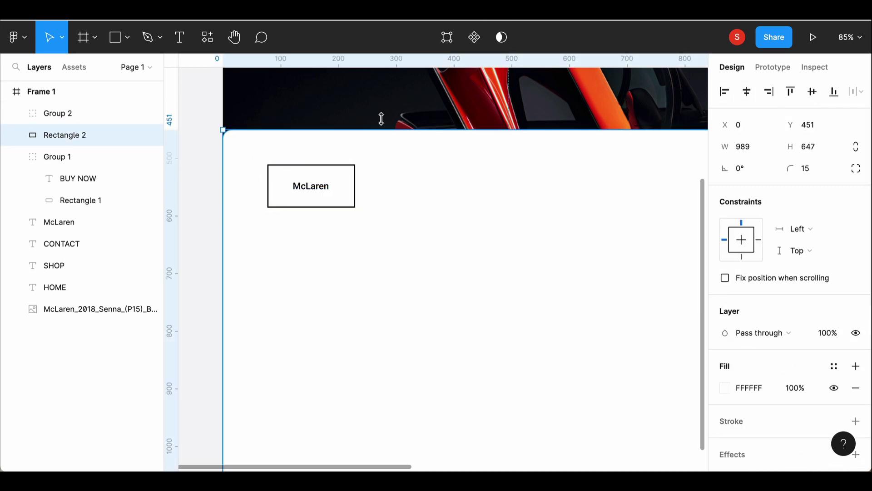
{"action": "left_click_drag", "start_coordinate": [355, 181], "coordinate": [407, 181]}
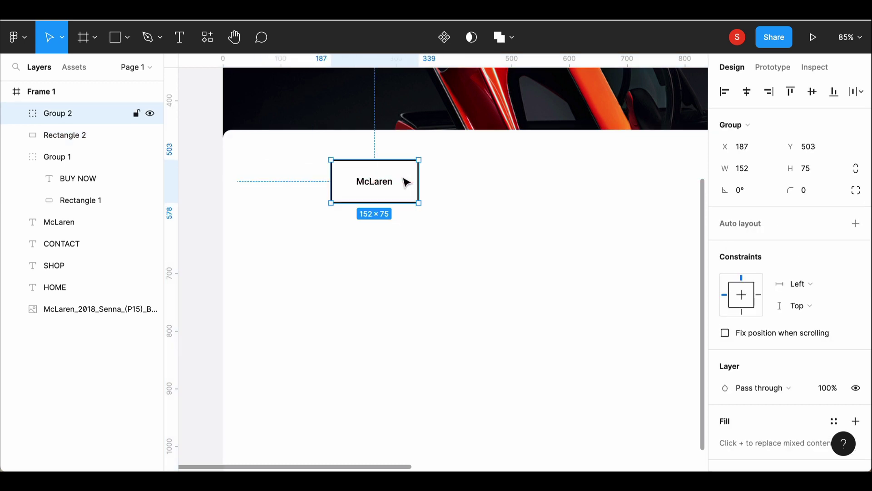
Step: Add a size-20 'Car Brand' label left of the McLaren box, centred vertically with it
{"action": "left_click", "coordinate": [181, 47]}
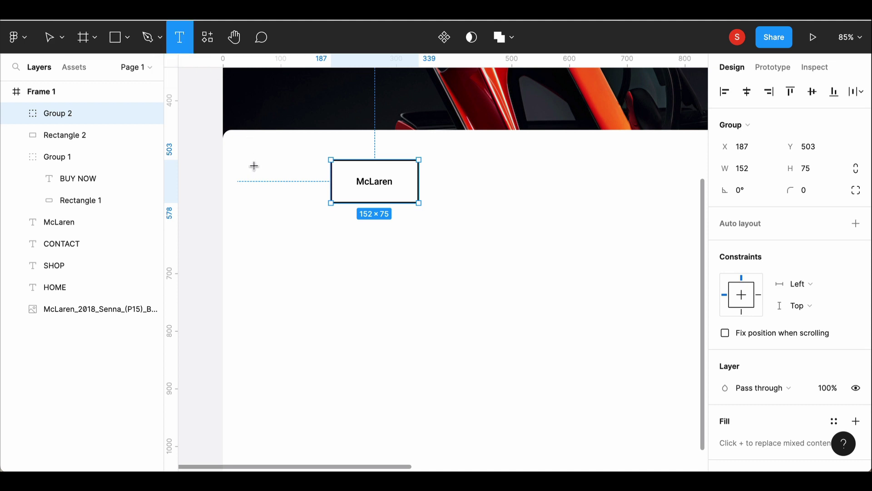
{"action": "left_click", "coordinate": [257, 181]}
{"action": "type", "text": "Car Brand"}
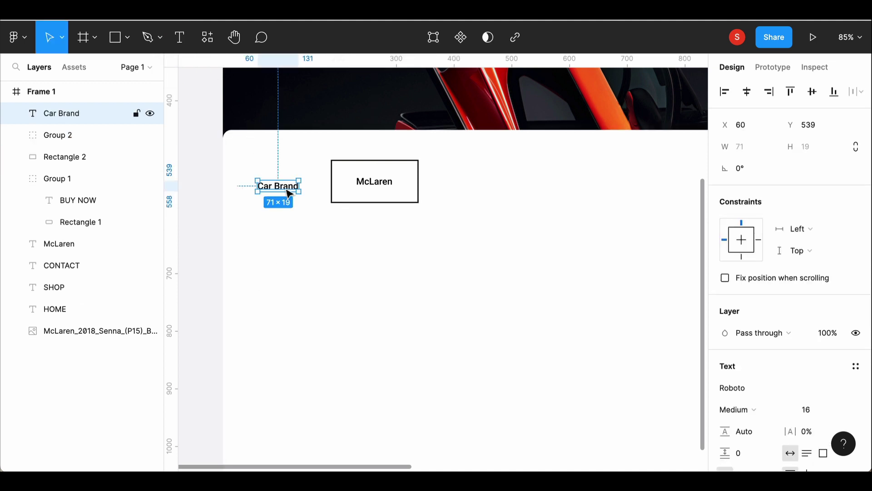
{"action": "double_click", "coordinate": [291, 187]}
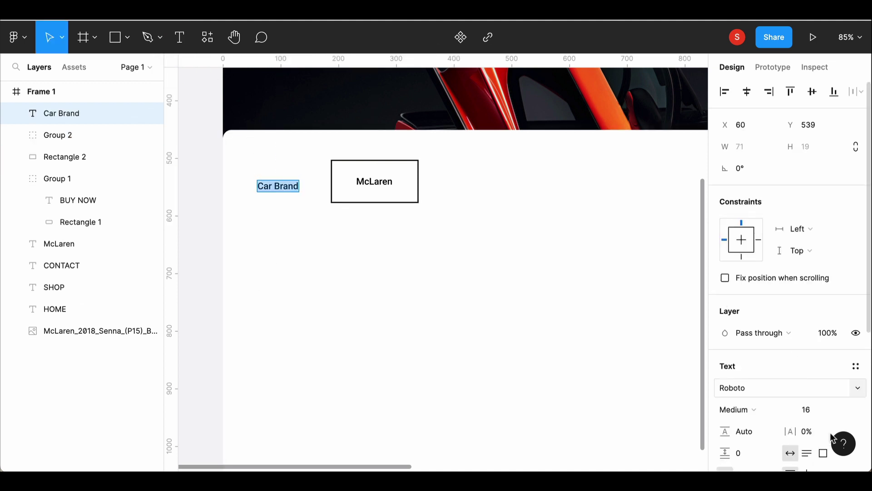
{"action": "left_click", "coordinate": [842, 410]}
{"action": "left_click", "coordinate": [828, 425]}
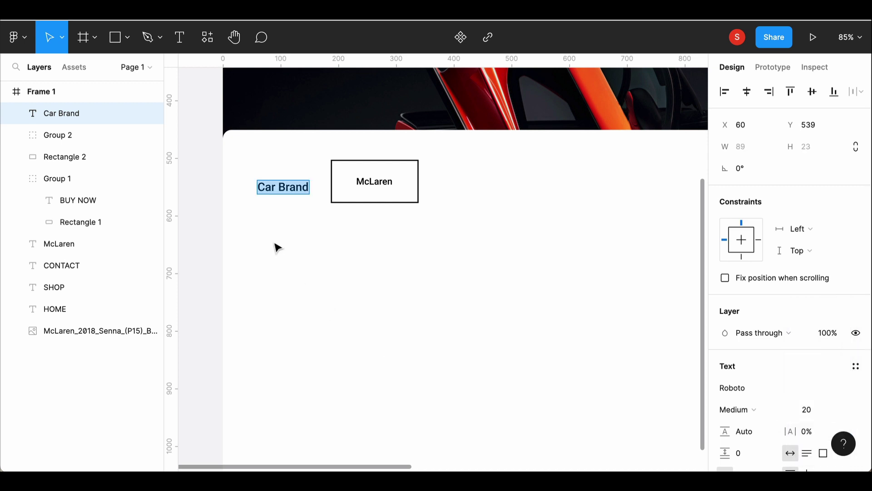
{"action": "key", "text": "Escape"}
{"action": "left_click", "coordinate": [388, 192], "text": "shift"}
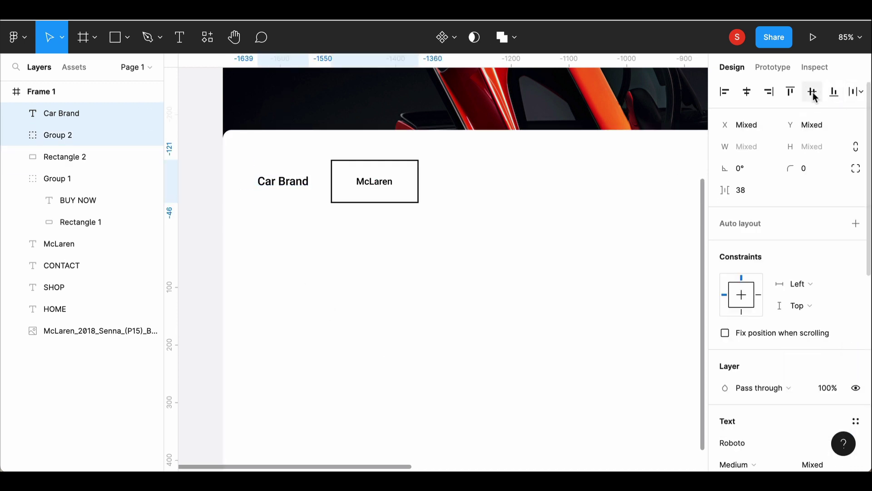
{"action": "left_click_drag", "start_coordinate": [381, 467], "coordinate": [415, 464]}
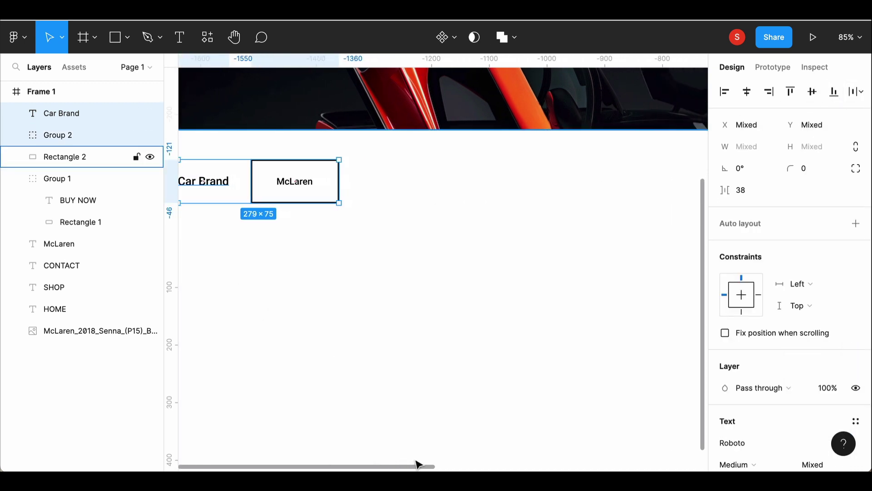
Step: Duplicate the Car Brand/McLaren pair to the right and relabel it Pricing/High
{"action": "key", "text": "ctrl+d"}
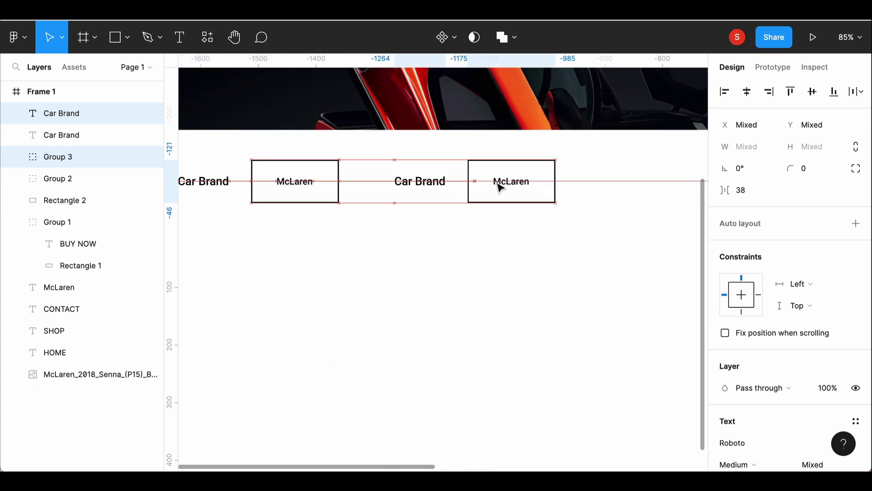
{"action": "left_click_drag", "start_coordinate": [287, 186], "coordinate": [507, 186]}
{"action": "double_click", "coordinate": [417, 185]}
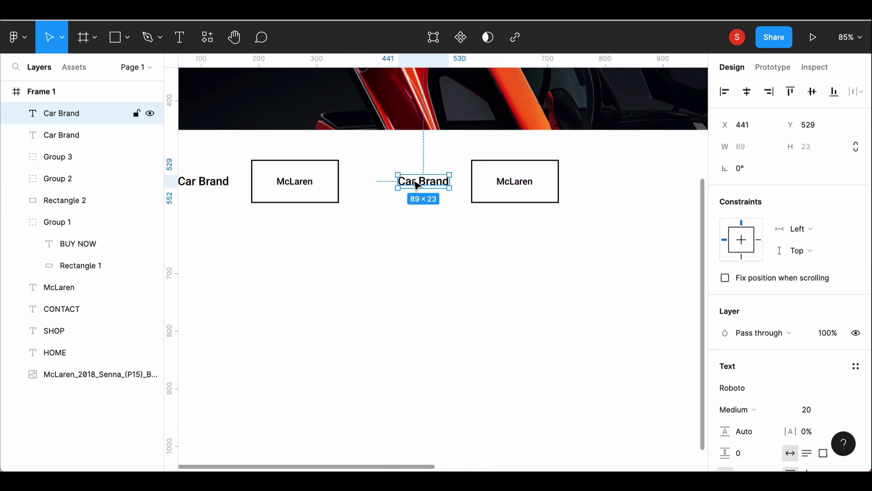
{"action": "type", "text": "Pricing"}
{"action": "key", "text": "Escape"}
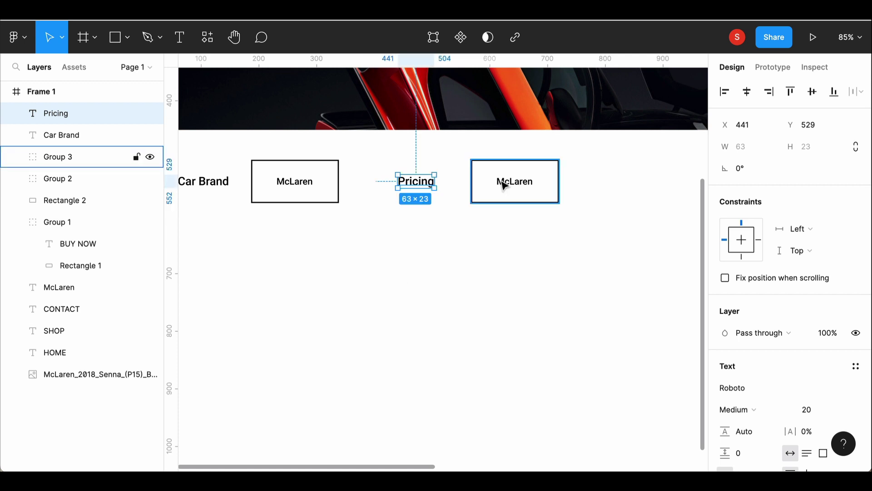
{"action": "double_click", "coordinate": [510, 181]}
{"action": "type", "text": "High"}
{"action": "key", "text": "Escape"}
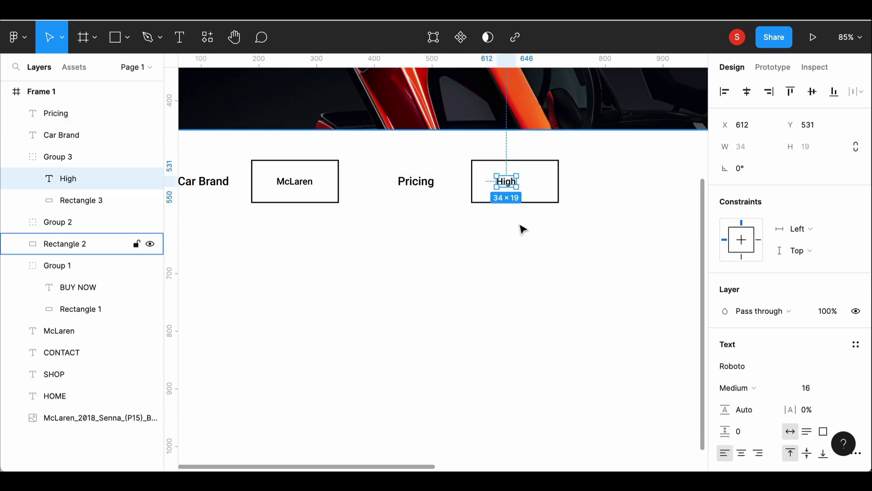
Step: Narrow the High box to 119 wide, centre its text, and move Pricing closer
{"action": "left_click", "coordinate": [552, 200]}
{"action": "left_click_drag", "start_coordinate": [559, 179], "coordinate": [540, 179]}
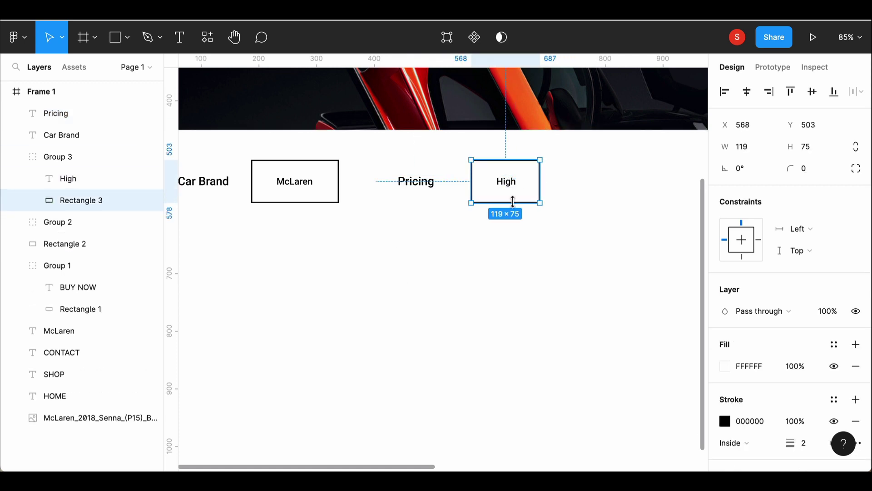
{"action": "left_click", "coordinate": [508, 182], "text": "shift"}
{"action": "left_click", "coordinate": [746, 91]}
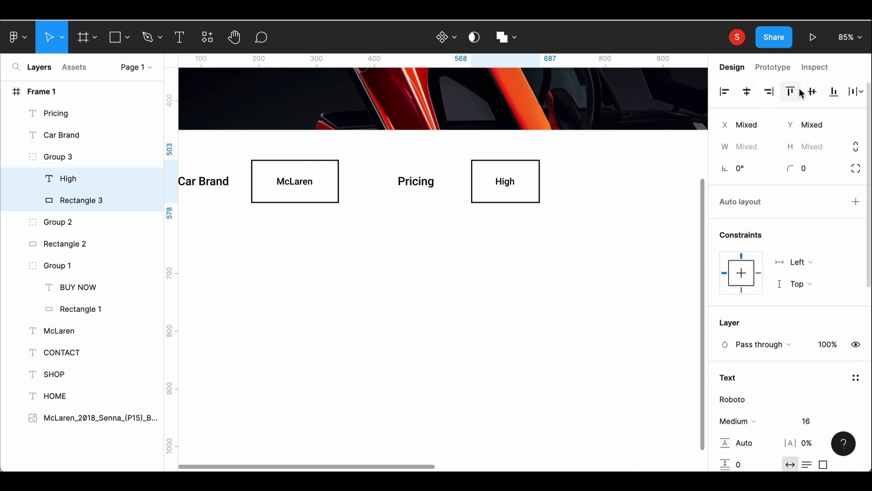
{"action": "left_click", "coordinate": [466, 250]}
{"action": "left_click_drag", "start_coordinate": [407, 185], "coordinate": [421, 185]}
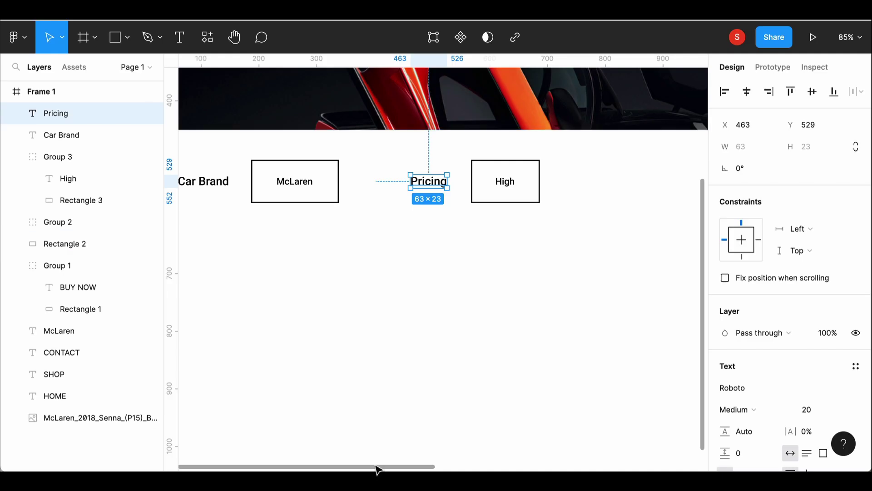
{"action": "left_click", "coordinate": [405, 464]}
{"action": "scroll", "coordinate": [477, 224], "scroll_direction": "right", "scroll_amount": 5}
Step: Duplicate the Pricing/High pair further right and relabel the copy Ratings
{"action": "left_click", "coordinate": [341, 189]}
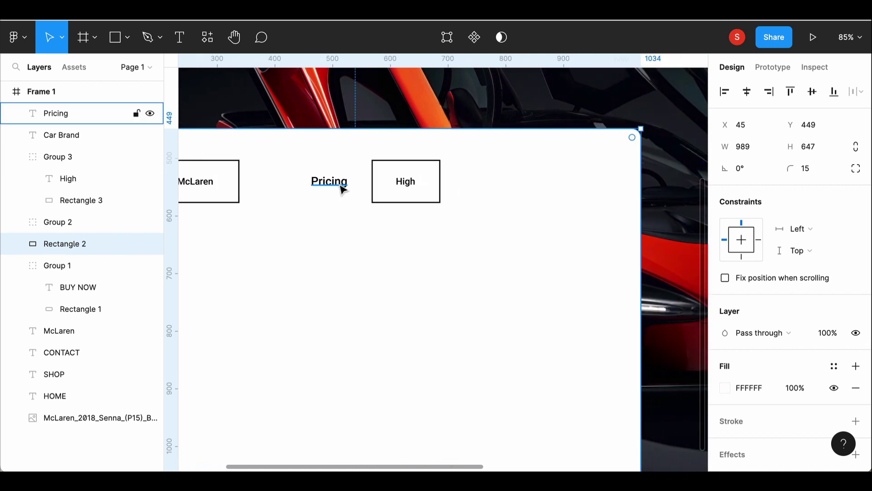
{"action": "left_click", "coordinate": [394, 185], "text": "shift"}
{"action": "key", "text": "ctrl+d"}
{"action": "left_click_drag", "start_coordinate": [394, 185], "coordinate": [565, 186]}
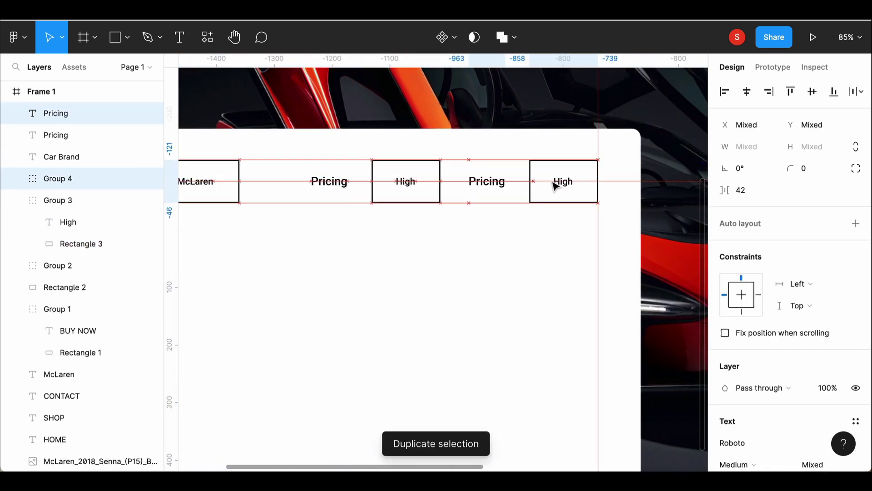
{"action": "double_click", "coordinate": [495, 182]}
{"action": "type", "text": "Ratings"}
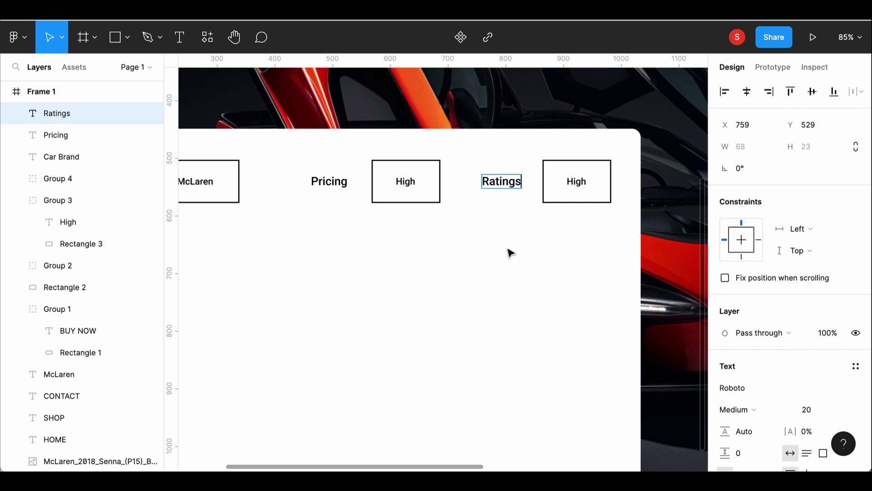
{"action": "key", "text": "Escape"}
{"action": "scroll", "coordinate": [368, 473], "scroll_direction": "down", "scroll_amount": 2}
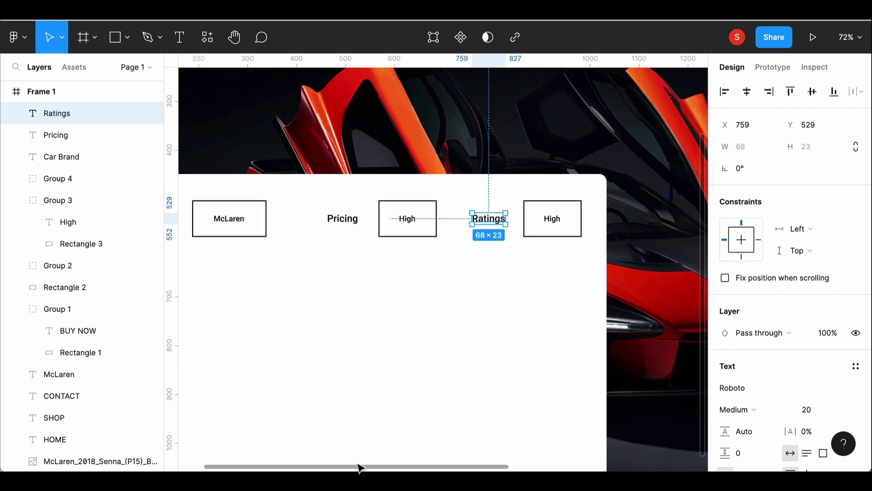
{"action": "left_click_drag", "start_coordinate": [359, 466], "coordinate": [323, 468]}
Step: Select all six row items and space them evenly with 39 gaps
{"action": "left_click", "coordinate": [231, 220]}
{"action": "left_click", "coordinate": [295, 214], "text": "shift"}
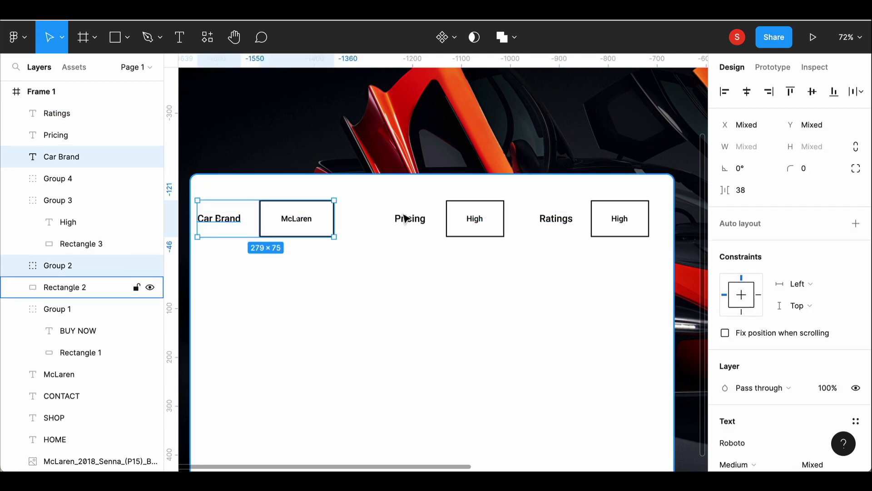
{"action": "left_click", "coordinate": [406, 218], "text": "shift"}
{"action": "left_click", "coordinate": [472, 219], "text": "shift"}
{"action": "left_click", "coordinate": [557, 219], "text": "shift"}
{"action": "left_click", "coordinate": [622, 219], "text": "shift"}
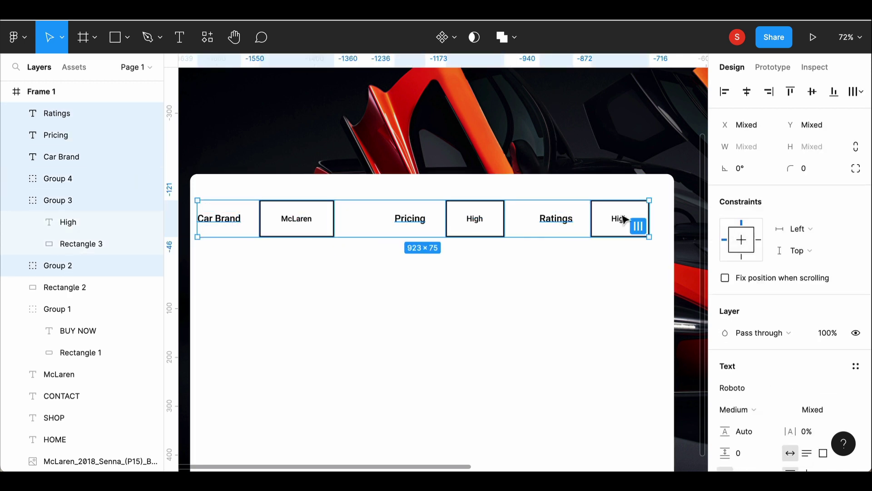
{"action": "key", "text": "ctrl+alt+t"}
{"action": "left_click_drag", "start_coordinate": [723, 190], "coordinate": [728, 189]}
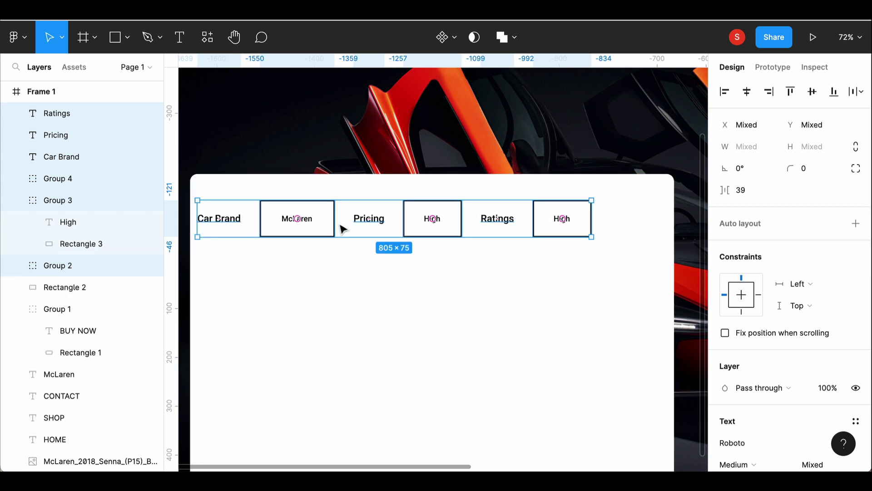
Step: Shift the row slightly right and change the last value to 4.5
{"action": "left_click_drag", "start_coordinate": [343, 228], "coordinate": [376, 227]}
{"action": "left_click", "coordinate": [376, 227]}
{"action": "double_click", "coordinate": [592, 218]}
{"action": "type", "text": "4.5"}
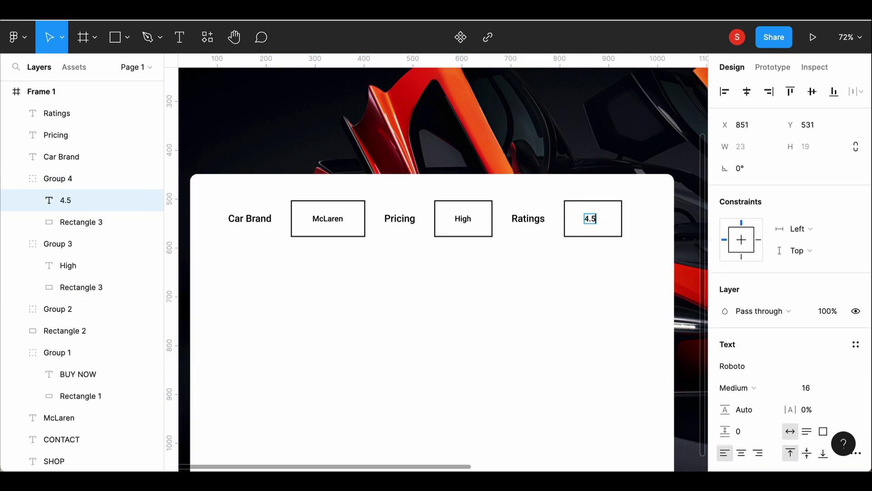
{"action": "key", "text": "Escape"}
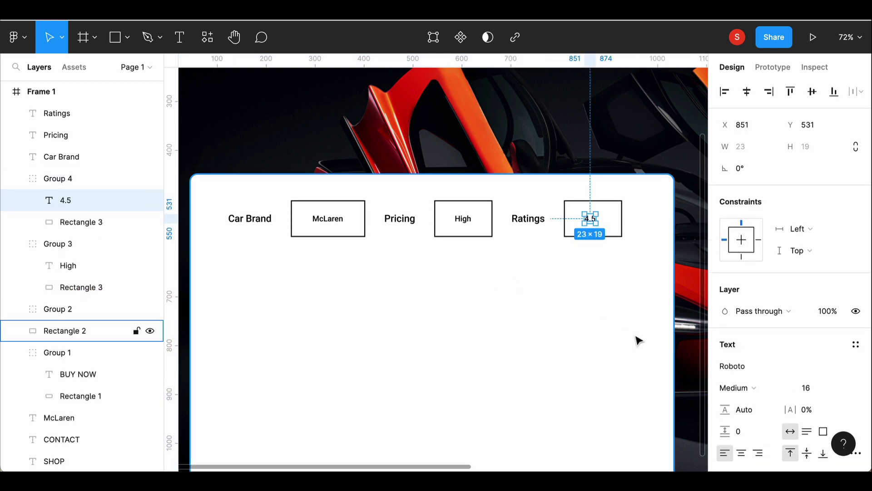
{"action": "left_click", "coordinate": [638, 341]}
Step: Add a Roboto SemiBold 36 'McLaren 765LT' title aligned with Car Brand's left edge
{"action": "key", "text": "t"}
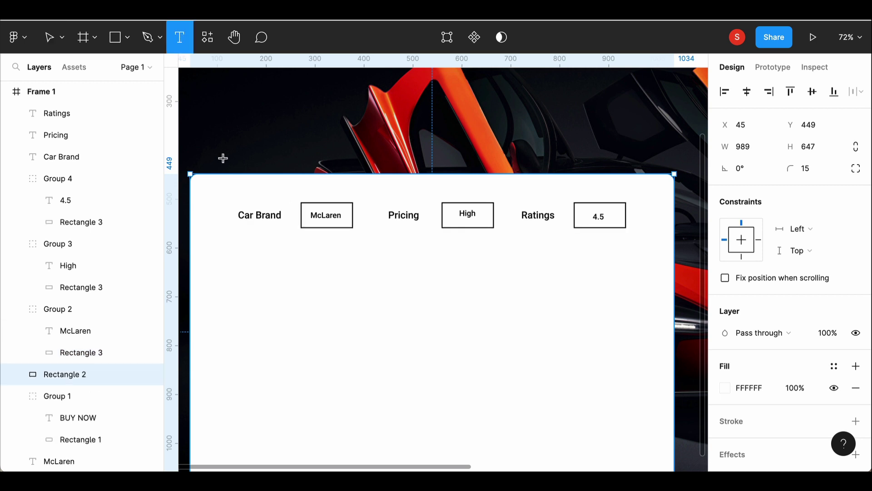
{"action": "left_click", "coordinate": [245, 261]}
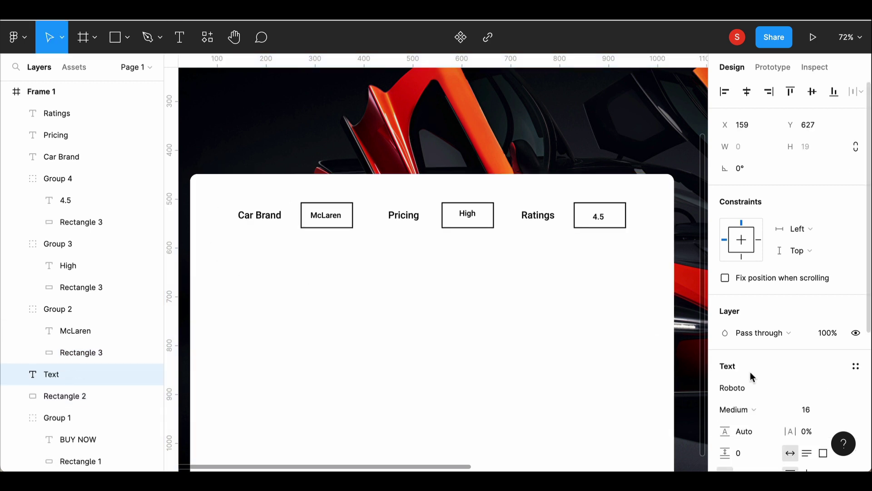
{"action": "left_click", "coordinate": [839, 412]}
{"action": "left_click", "coordinate": [823, 363]}
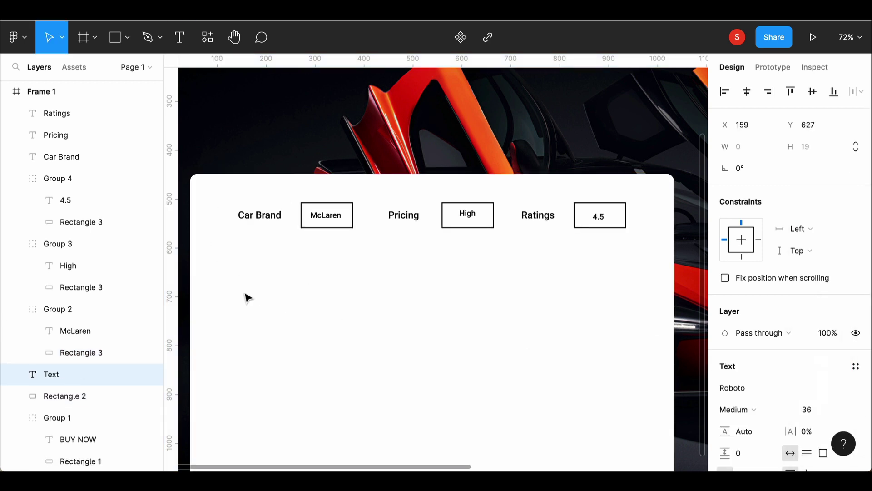
{"action": "left_click", "coordinate": [772, 410]}
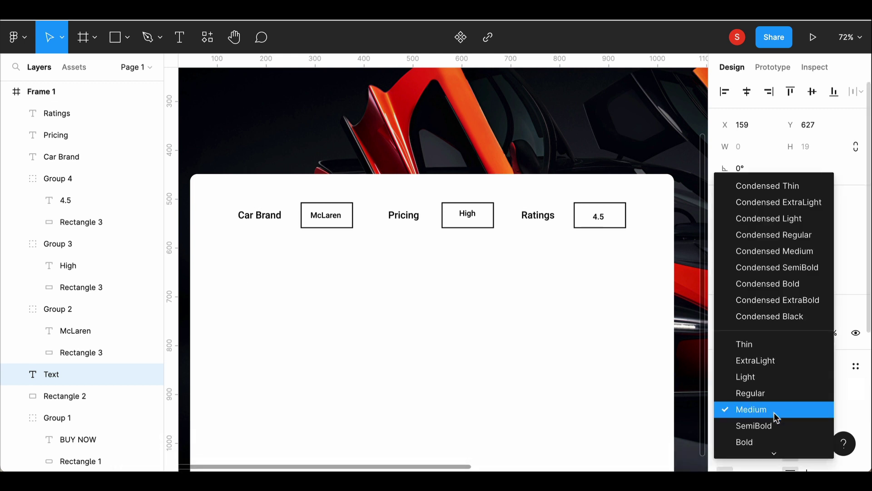
{"action": "left_click", "coordinate": [772, 425]}
{"action": "type", "text": "McLaren"}
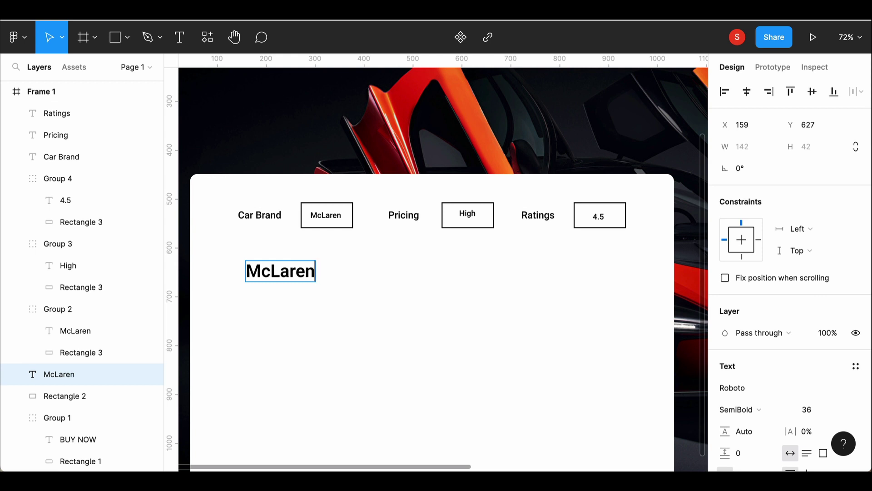
{"action": "type", "text": " 765LT"}
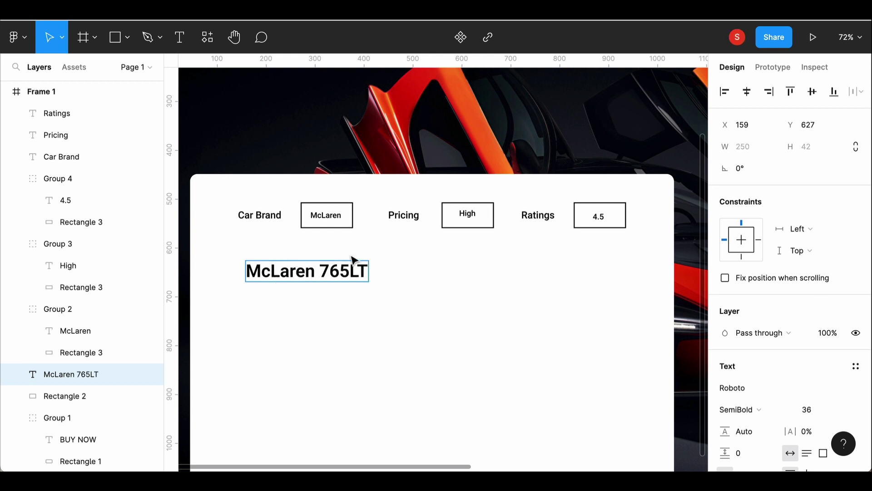
{"action": "key", "text": "Escape"}
{"action": "left_click_drag", "start_coordinate": [274, 273], "coordinate": [266, 272]}
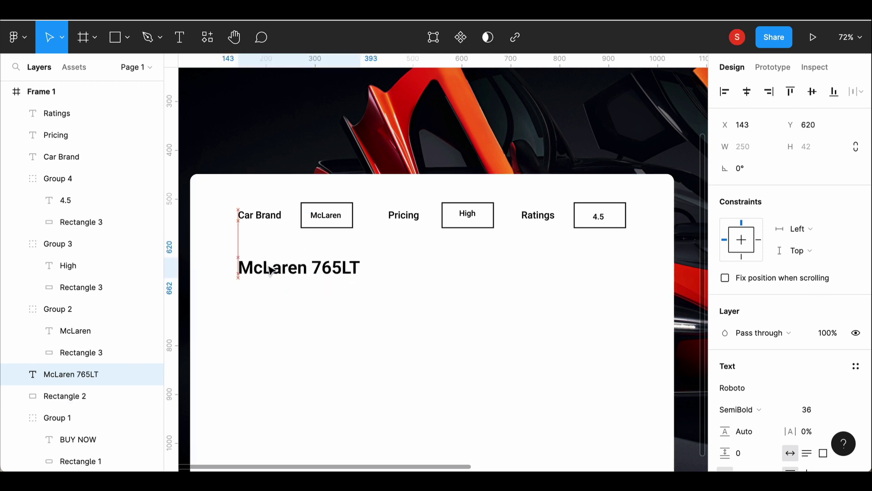
Step: Duplicate the title just below it and retype the copy as '$30k'
{"action": "key", "text": "ctrl+d"}
{"action": "mouse_move", "coordinate": [313, 294]}
{"action": "left_mouse_down"}
{"action": "mouse_move", "coordinate": [317, 321]}
{"action": "mouse_move", "coordinate": [318, 310]}
{"action": "left_mouse_up"}
{"action": "left_click", "coordinate": [807, 409]}
{"action": "type", "text": "20"}
{"action": "left_click", "coordinate": [829, 423]}
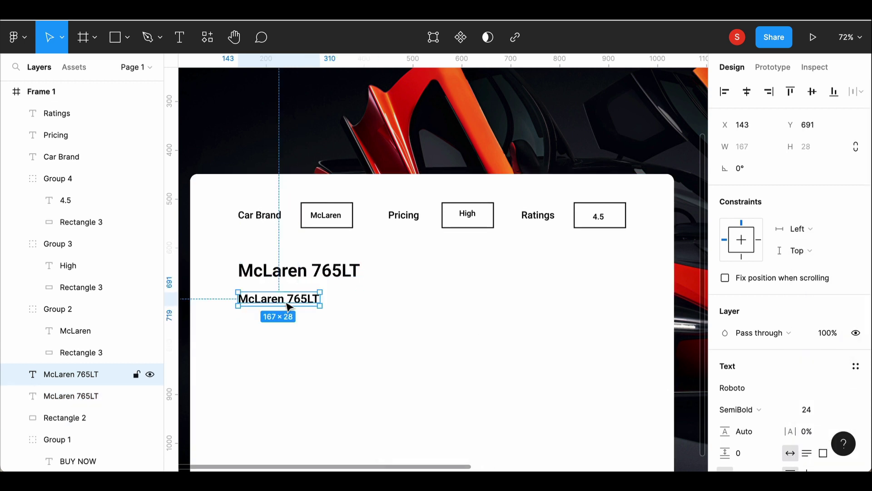
{"action": "key", "text": "Return"}
{"action": "type", "text": "$30k"}
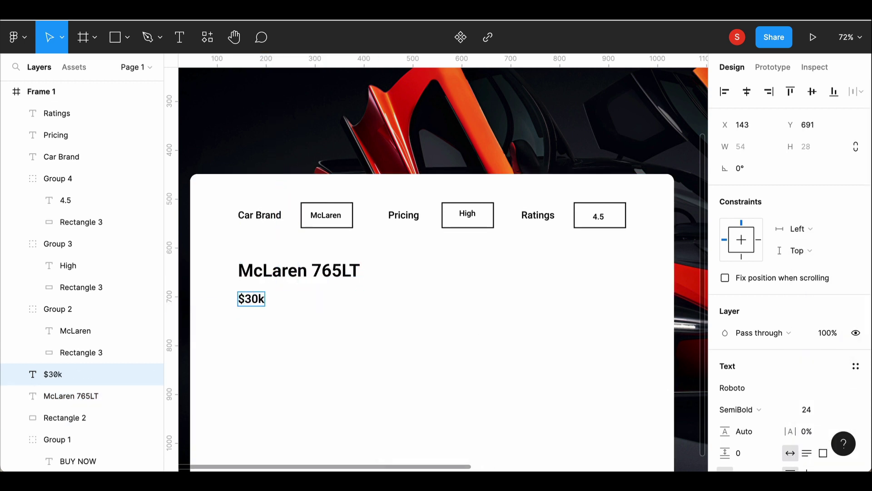
{"action": "key", "text": "Escape"}
Step: Set the $30k price's font size to 30
{"action": "scroll", "coordinate": [433, 345], "scroll_direction": "down", "scroll_amount": 1}
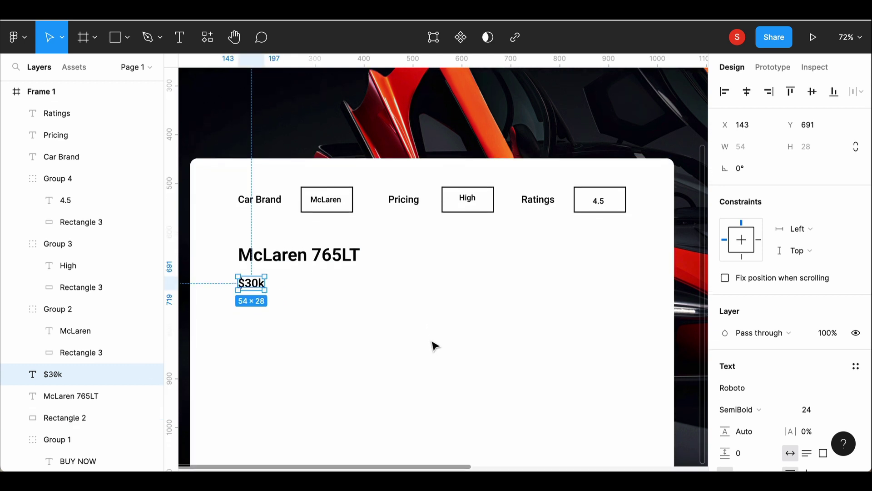
{"action": "left_click", "coordinate": [831, 410]}
{"action": "left_click", "coordinate": [820, 395]}
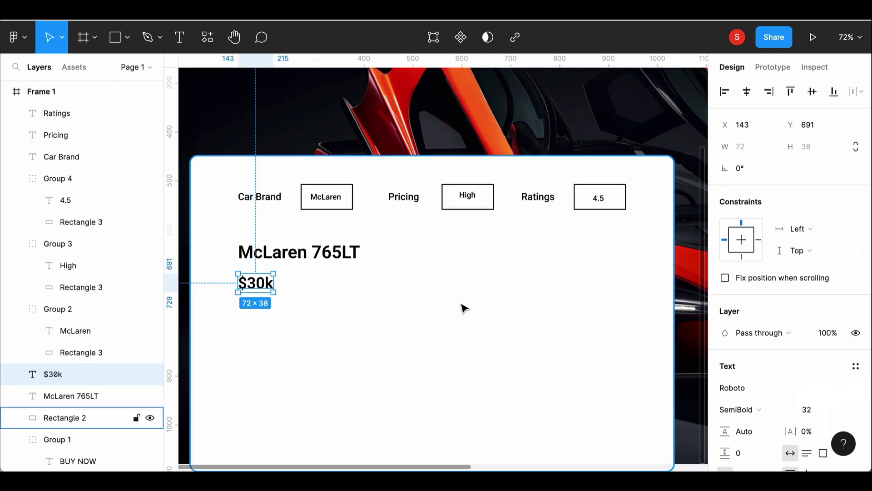
{"action": "left_click", "coordinate": [804, 409]}
{"action": "type", "text": "30"}
{"action": "key", "text": "Return"}
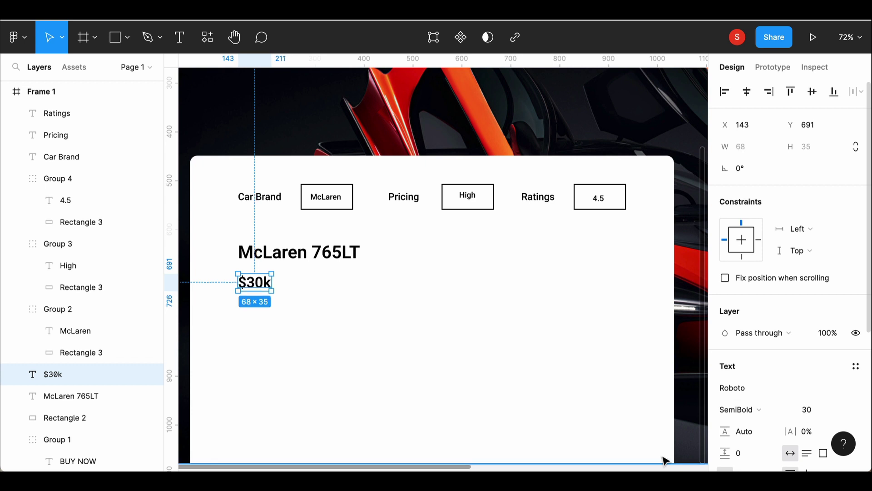
{"action": "left_click", "coordinate": [463, 298]}
{"action": "key", "text": "t"}
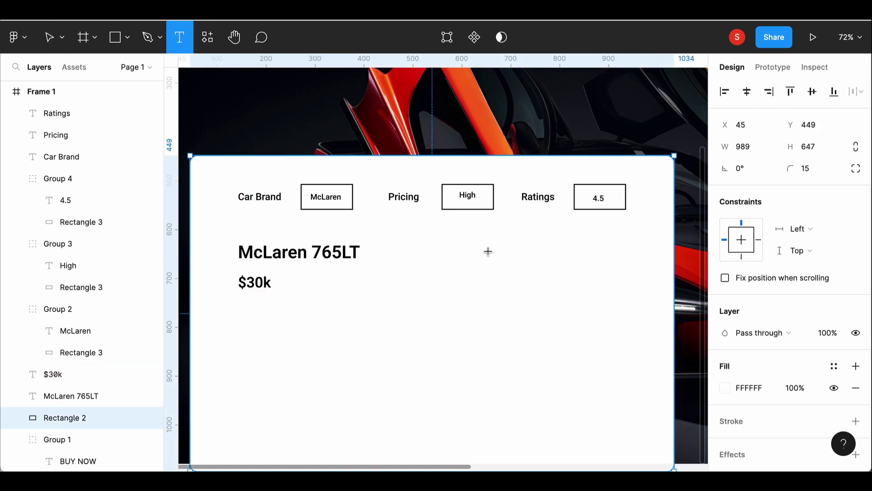
{"action": "left_click", "coordinate": [488, 251]}
Step: Type a 'Colors' heading beside the title and shift it slightly left
{"action": "type", "text": "Col;o"}
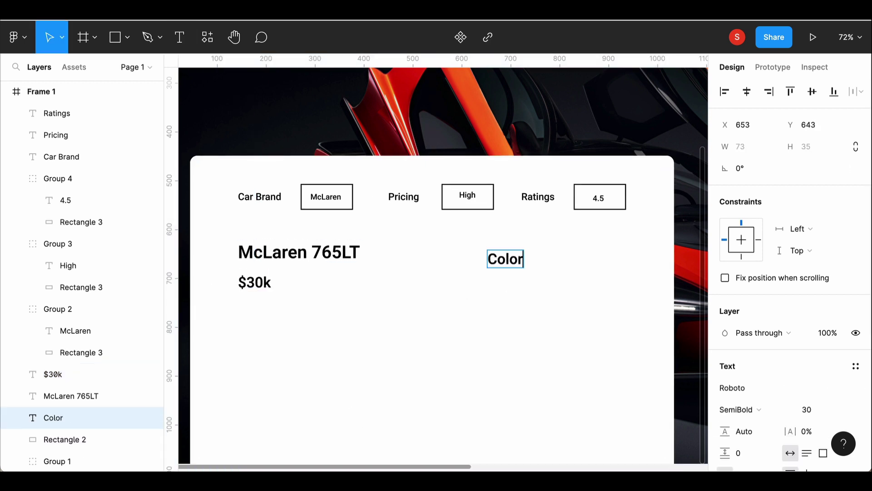
{"action": "key", "text": "Escape"}
{"action": "left_click_drag", "start_coordinate": [509, 259], "coordinate": [487, 255]}
{"action": "left_click", "coordinate": [467, 282]}
Step: Draw a 50×50 circle under the Colors heading and duplicate it twice
{"action": "key", "text": "o"}
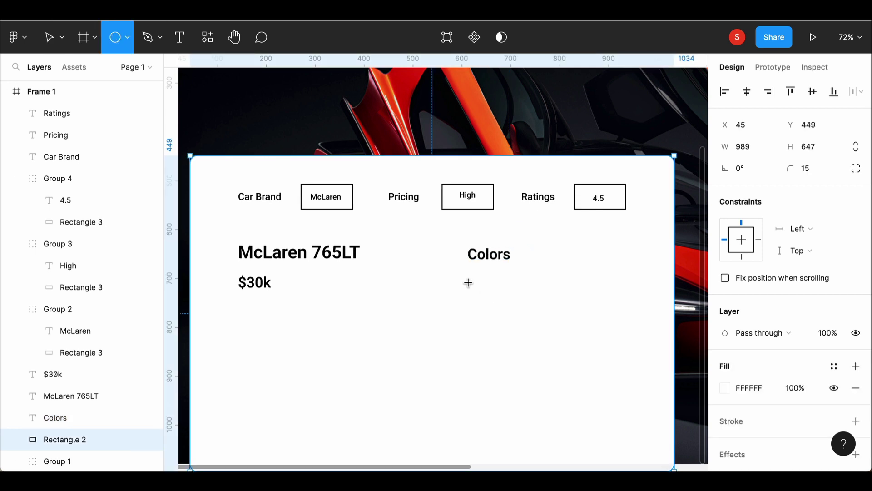
{"action": "left_click", "coordinate": [468, 282]}
{"action": "left_click", "coordinate": [856, 147]}
{"action": "left_click", "coordinate": [748, 147]}
{"action": "type", "text": "50"}
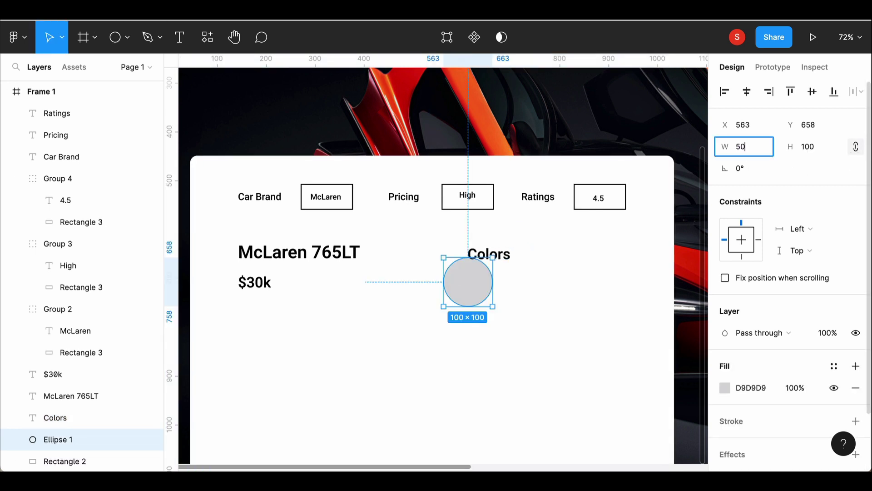
{"action": "key", "text": "Return"}
{"action": "mouse_move", "coordinate": [462, 273]}
{"action": "left_mouse_down"}
{"action": "mouse_move", "coordinate": [484, 291]}
{"action": "mouse_move", "coordinate": [515, 285]}
{"action": "left_mouse_up"}
{"action": "key", "text": "ctrl+d"}
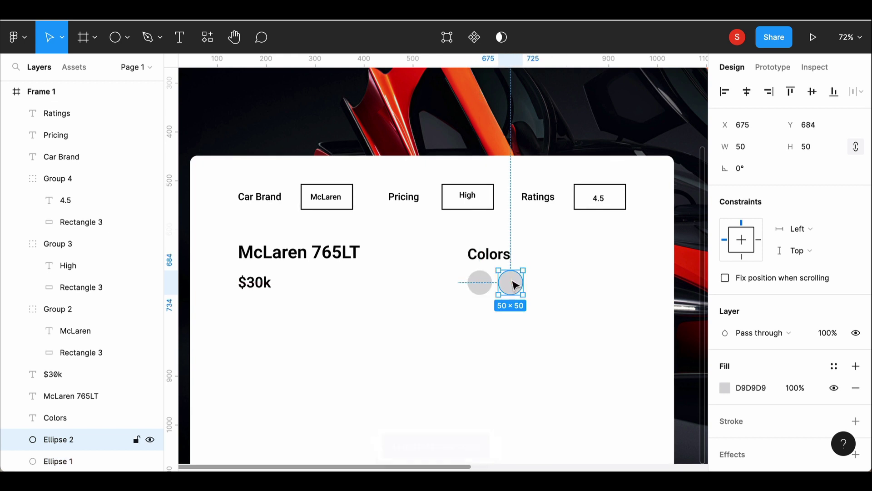
{"action": "key", "text": "ctrl+d"}
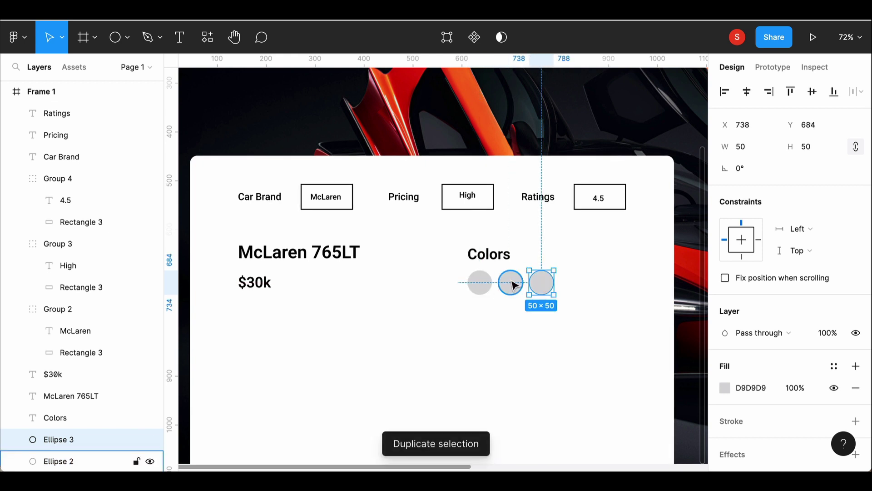
Step: Fill the three circles orange FF7612, black 000000 and blue 0057FF
{"action": "left_click", "coordinate": [480, 283]}
{"action": "scroll", "coordinate": [766, 364], "scroll_direction": "down", "scroll_amount": 2}
{"action": "left_click", "coordinate": [766, 321]}
{"action": "type", "text": "FF7612"}
{"action": "key", "text": "Return"}
{"action": "left_click", "coordinate": [511, 282]}
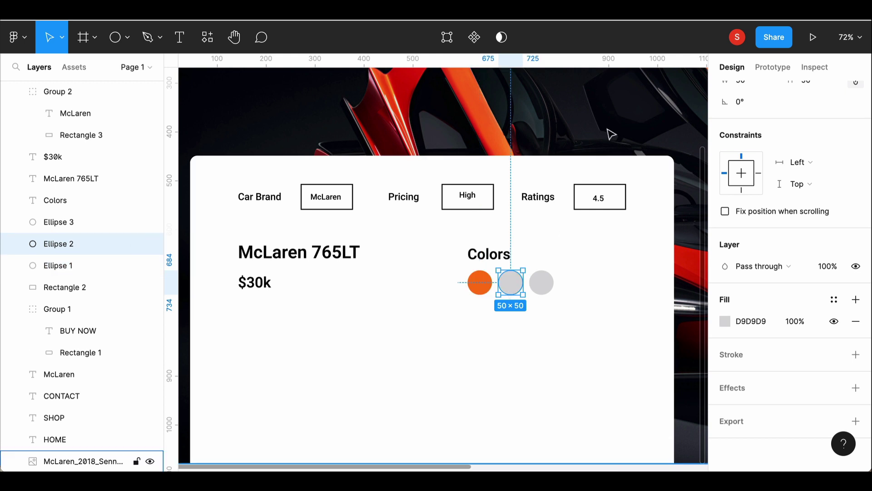
{"action": "left_click", "coordinate": [750, 321]}
{"action": "type", "text": "0"}
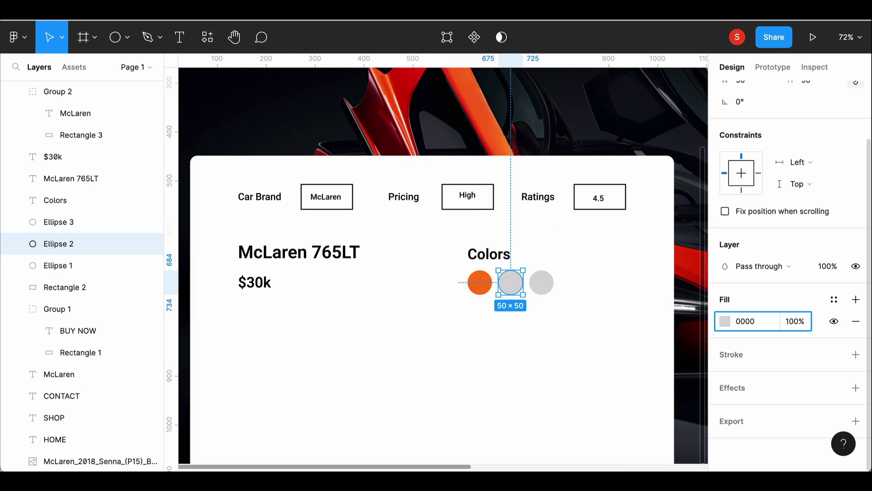
{"action": "type", "text": "00"}
{"action": "key", "text": "Return"}
{"action": "left_click", "coordinate": [543, 284]}
{"action": "left_click", "coordinate": [762, 323]}
{"action": "key", "text": "Return"}
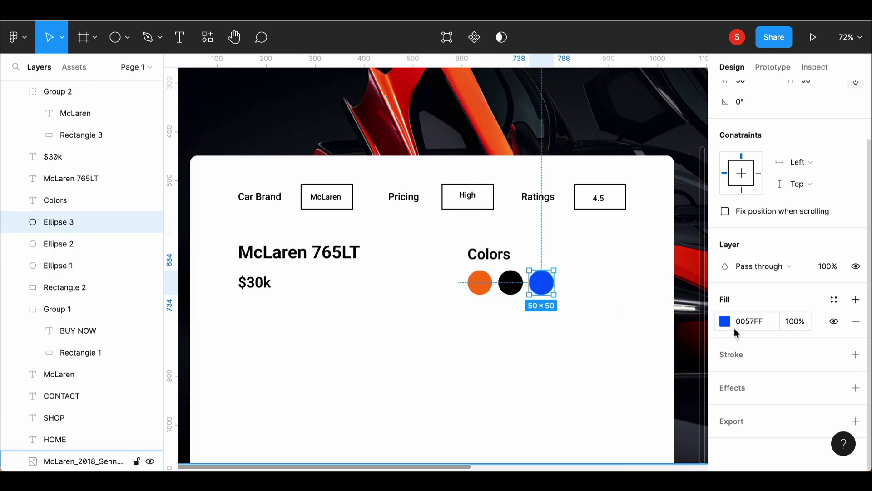
{"action": "left_click", "coordinate": [409, 285]}
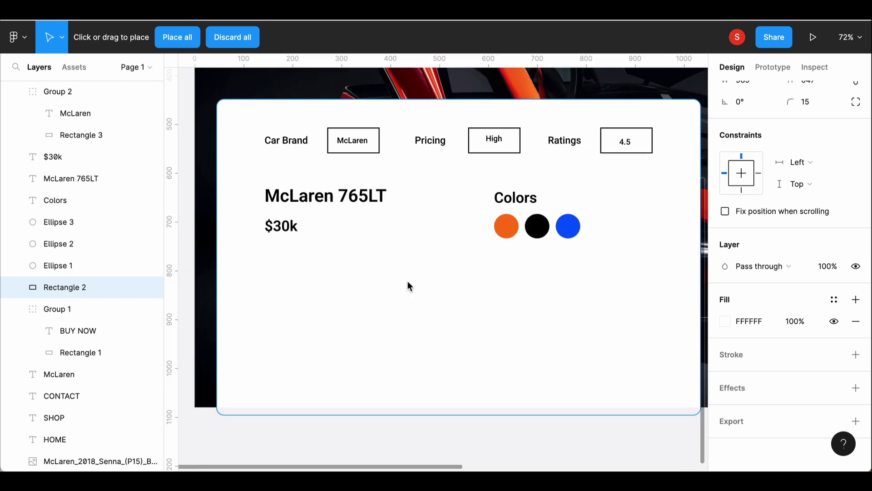
Step: Place the McLaren car image across the card's lower half, then zoom out to review
{"action": "left_click_drag", "start_coordinate": [317, 268], "coordinate": [626, 396]}
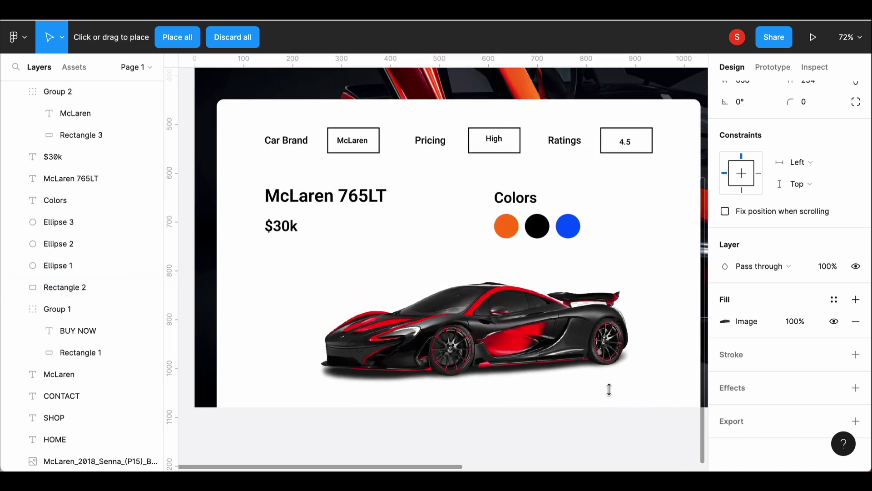
{"action": "left_click_drag", "start_coordinate": [518, 311], "coordinate": [520, 303]}
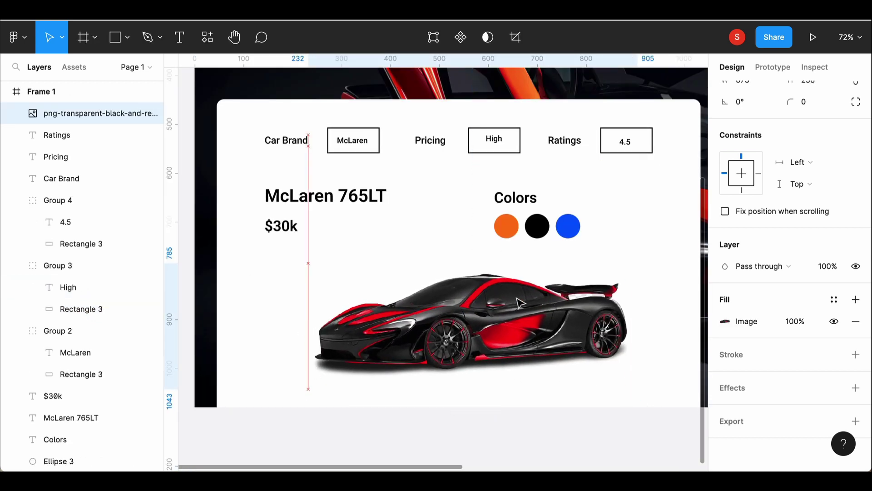
{"action": "scroll", "coordinate": [531, 318], "scroll_direction": "down", "scroll_amount": 5}
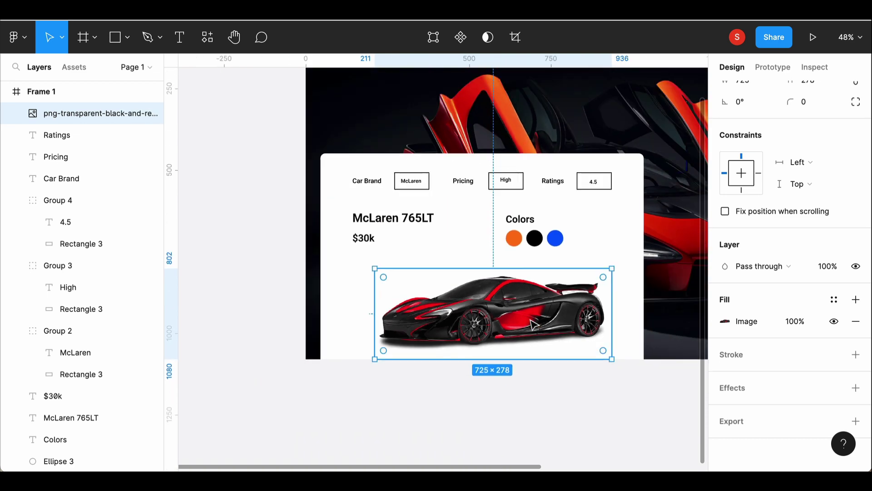
{"action": "scroll", "coordinate": [534, 323], "scroll_direction": "down", "scroll_amount": 1}
{"action": "left_click_drag", "start_coordinate": [559, 466], "coordinate": [663, 467]}
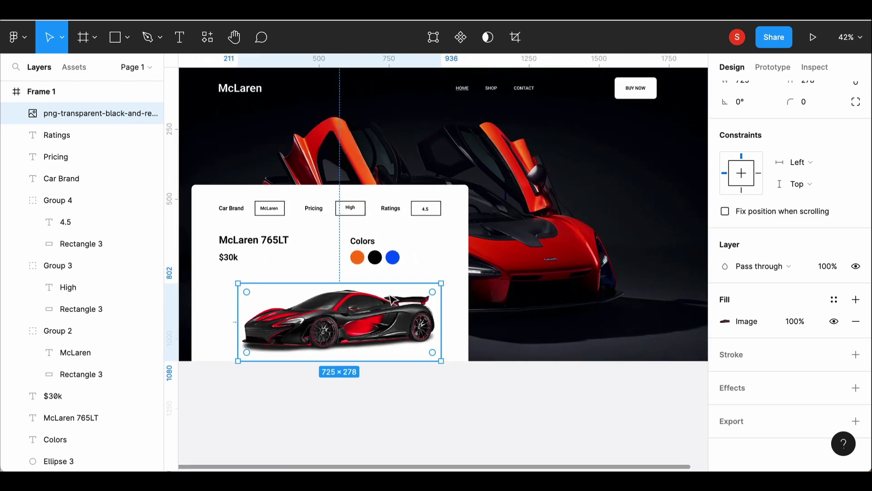
{"action": "scroll", "coordinate": [391, 299], "scroll_direction": "down", "scroll_amount": 2}
{"action": "left_click", "coordinate": [583, 364]}
{"action": "left_click", "coordinate": [571, 424]}
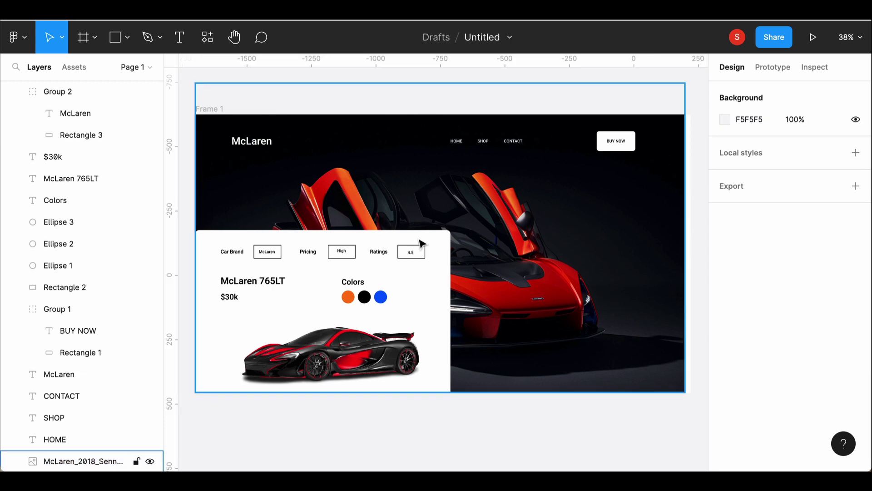